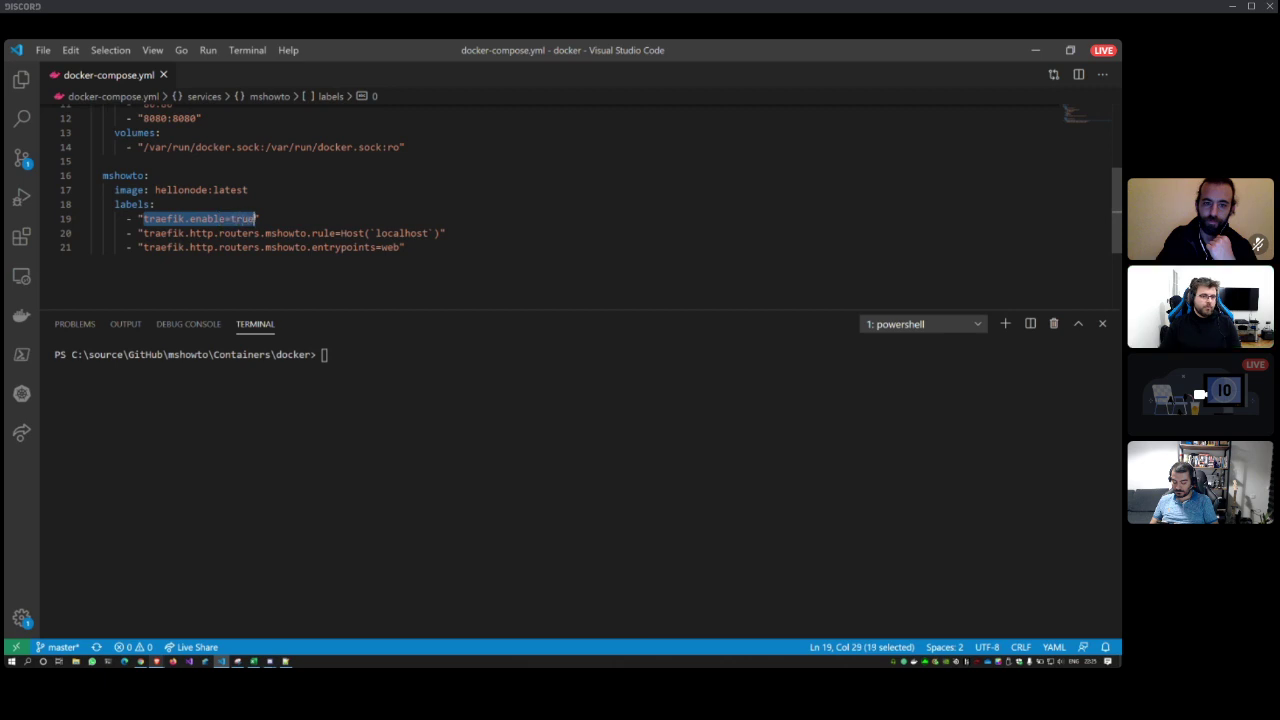
# - Examine the mshowto service's Traefik enable, localhost host-rule and entrypoints labels alongside the web entrypoint defined for the traefik service
pyautogui.click(179, 233)
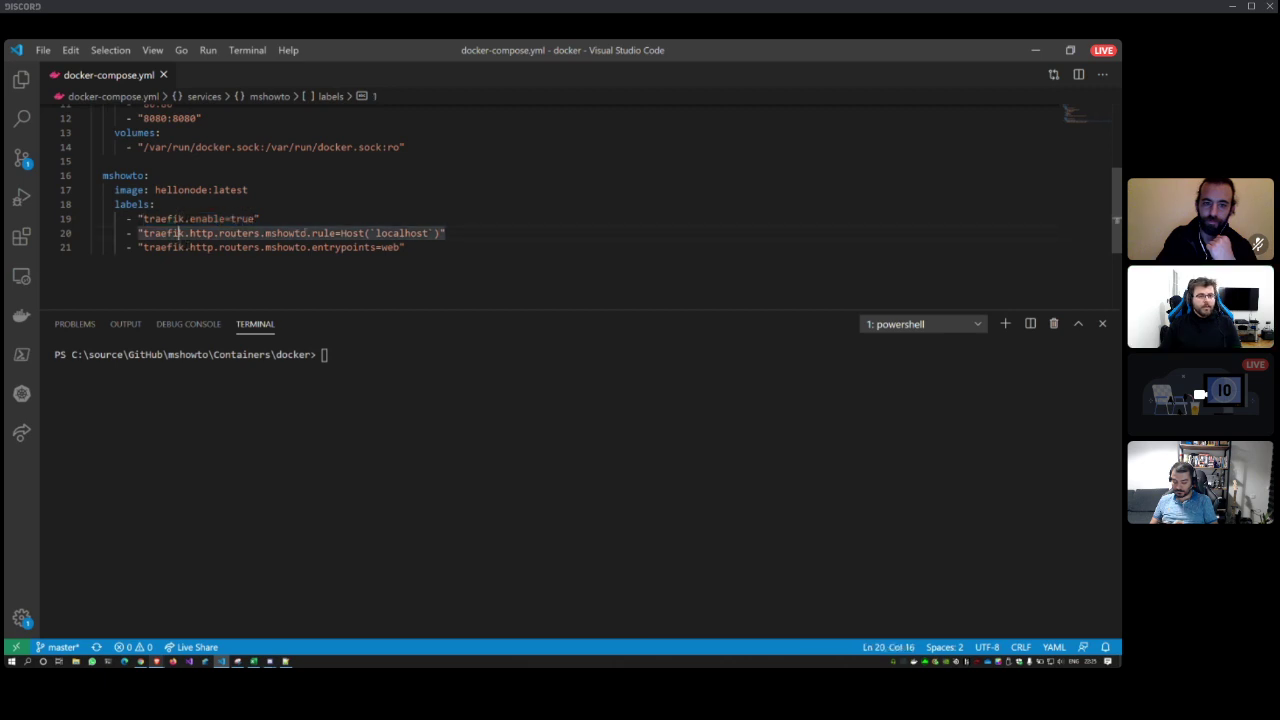
pyautogui.click(283, 233)
pyautogui.doubleClick(404, 233)
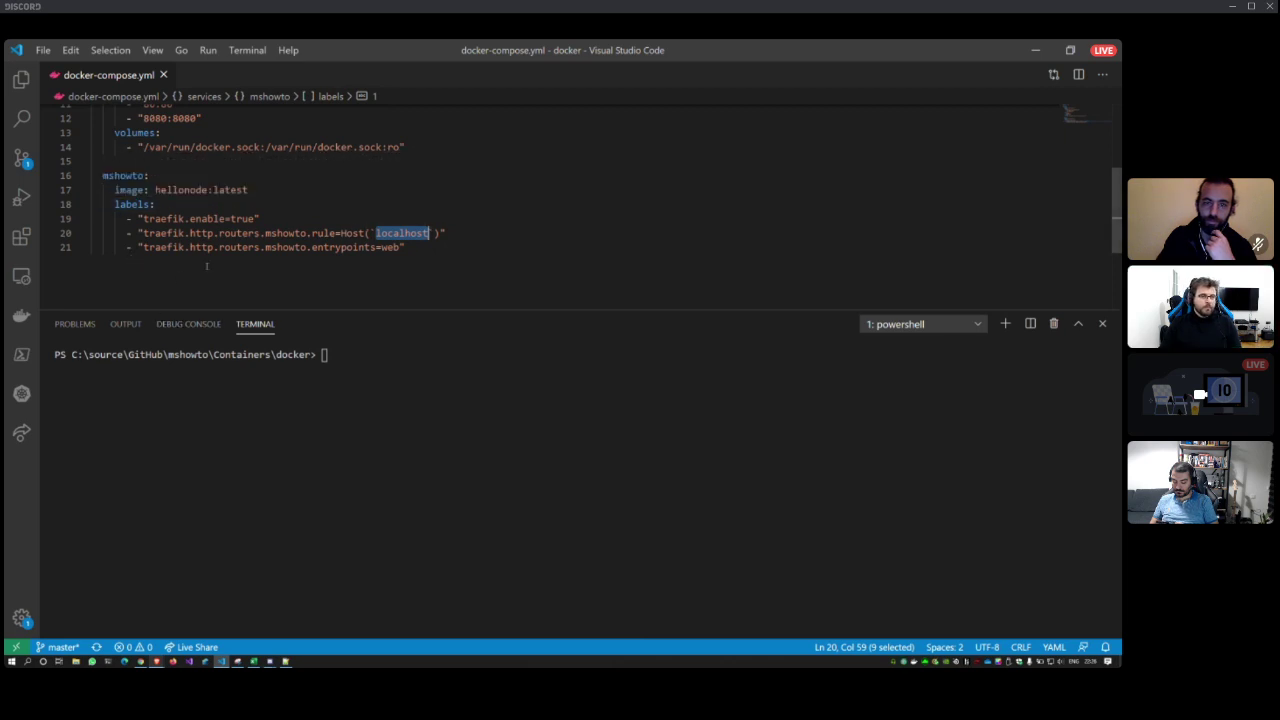
pyautogui.doubleClick(341, 247)
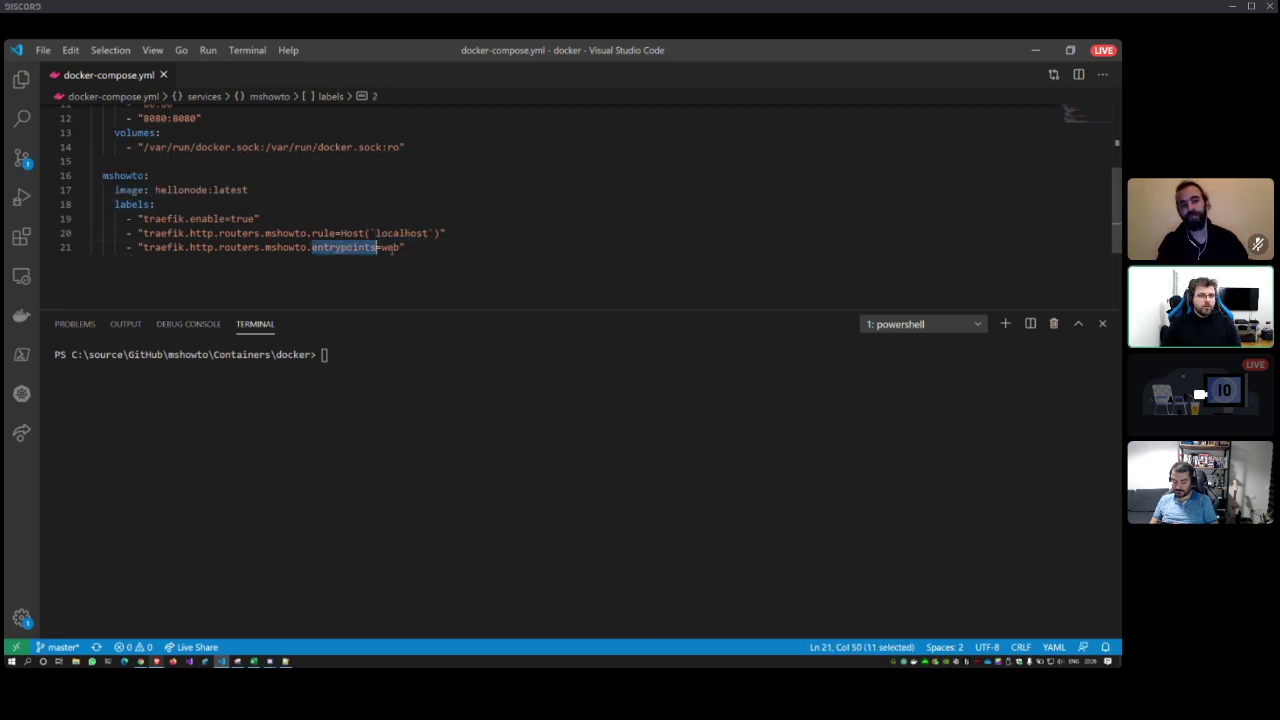
pyautogui.scroll(3, 339, 213)
pyautogui.doubleClick(228, 161)
pyautogui.scroll(-3, 299, 197)
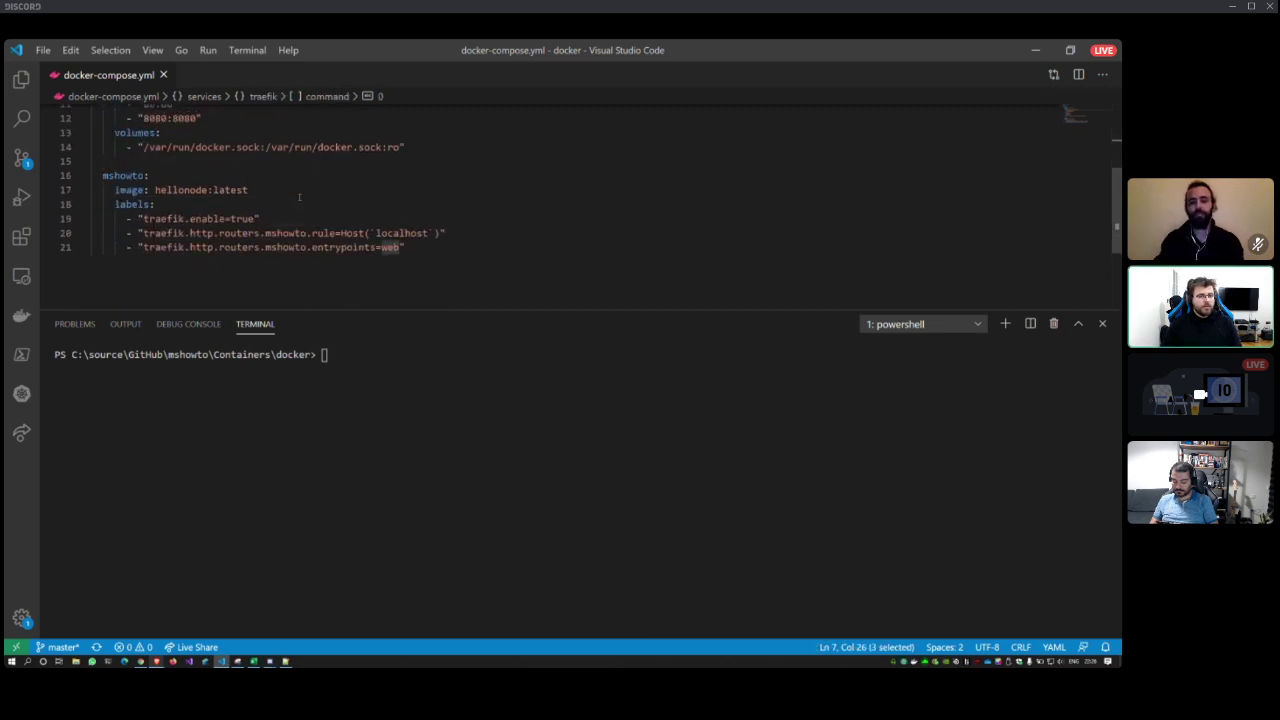
# - Start the traefik service in detached mode from the terminal with "dc up -d traefik"
pyautogui.click(426, 360)
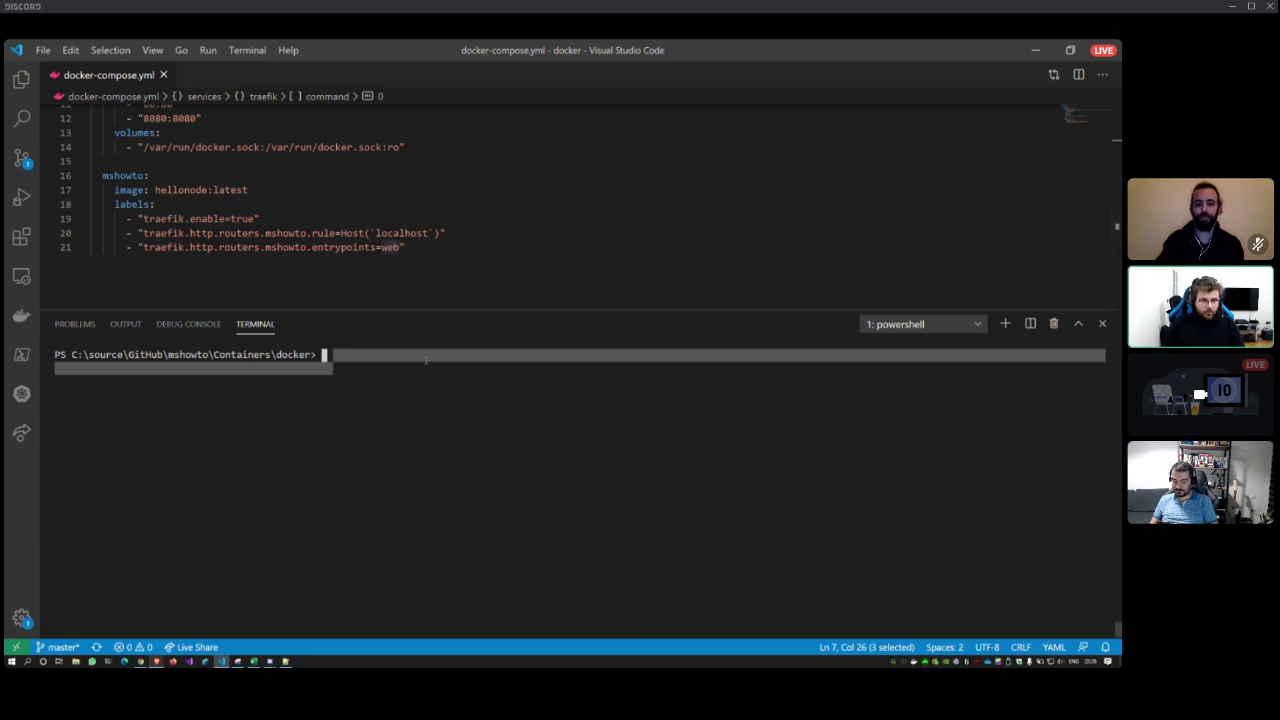
pyautogui.click(372, 391)
pyautogui.write('d')
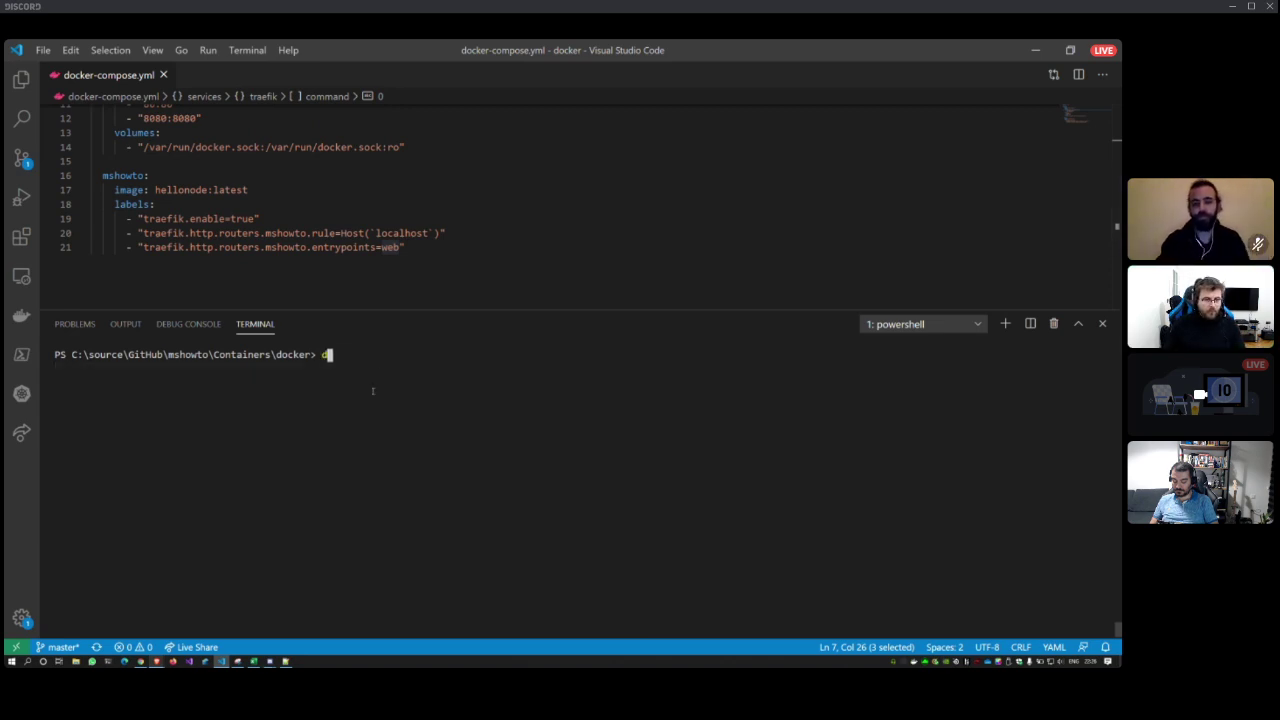
pyautogui.write('c up ')
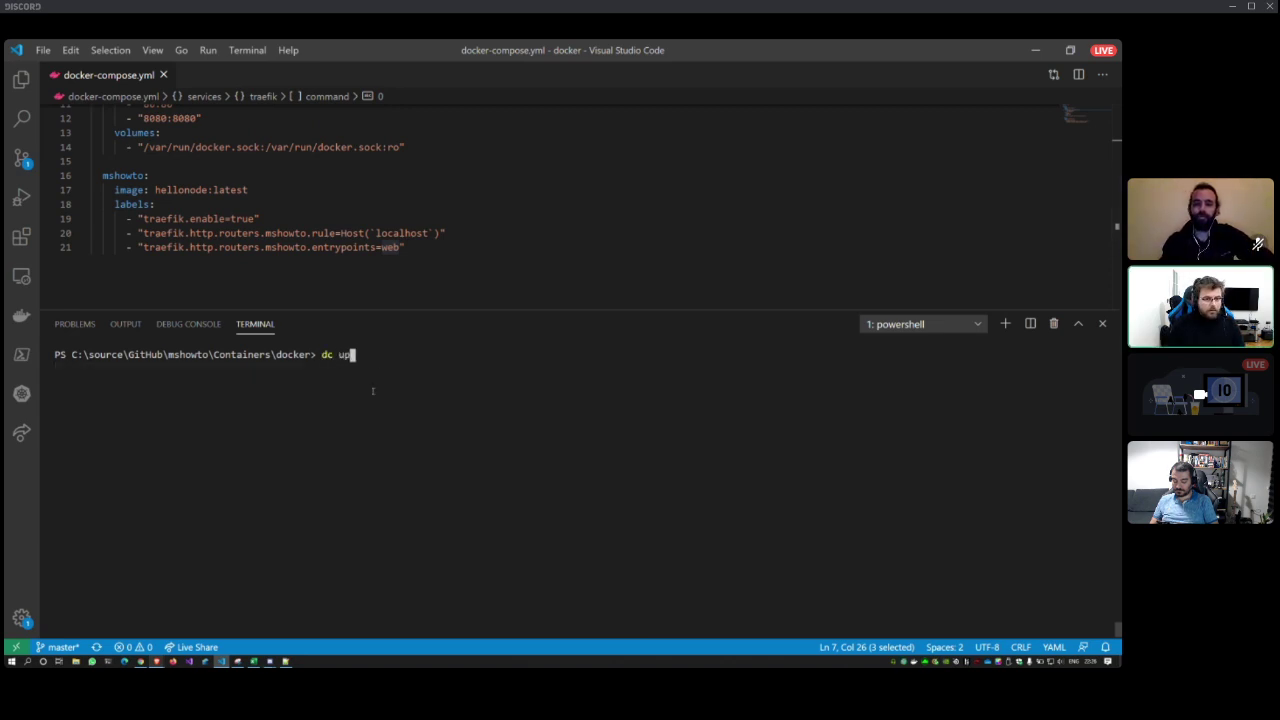
pyautogui.write('-d traefik')
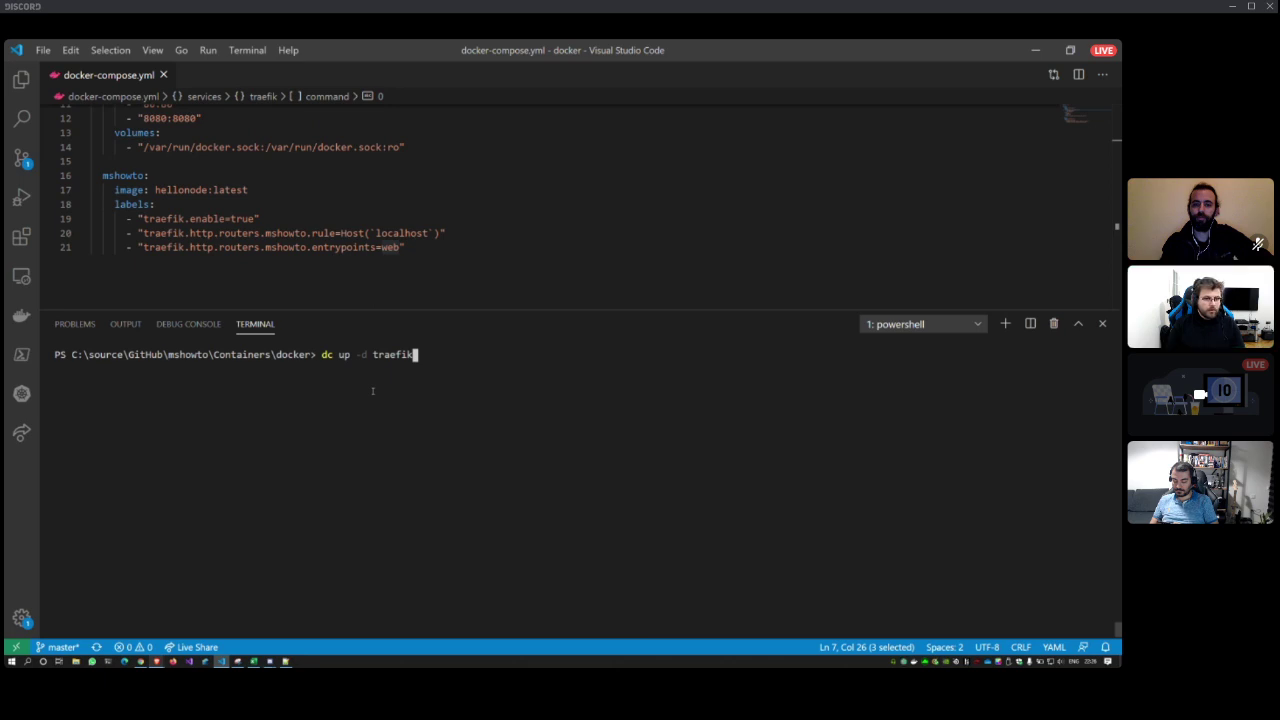
pyautogui.press('Return')
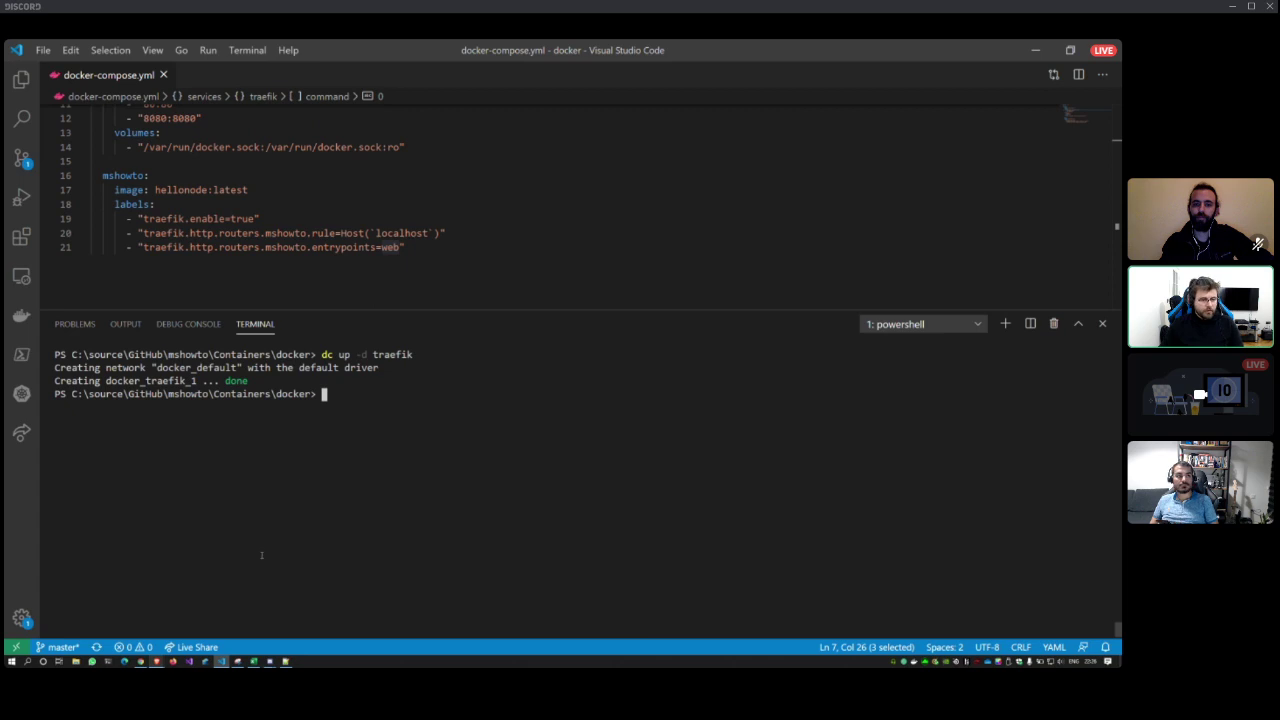
# - Switch to the Brave browser and open the Traefik dashboard at localhost:8080 in a new tab
pyautogui.moveTo(156, 662)
pyautogui.click(203, 627)
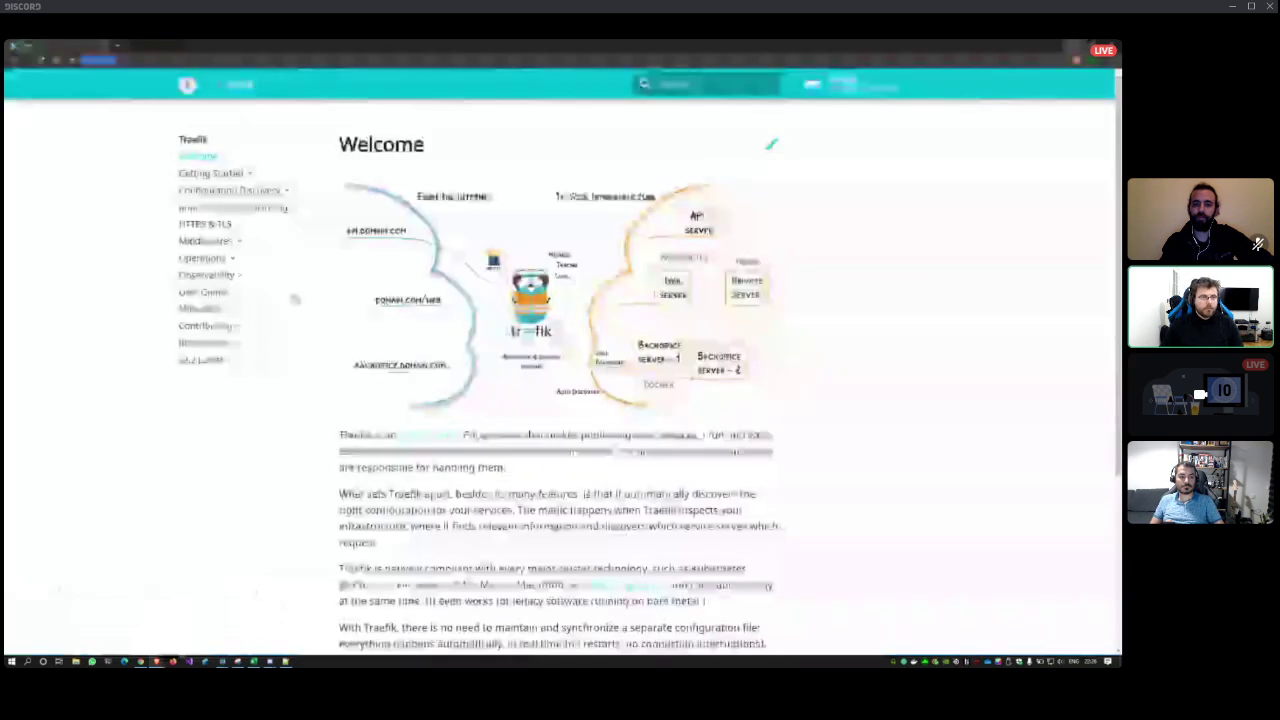
pyautogui.click(119, 46)
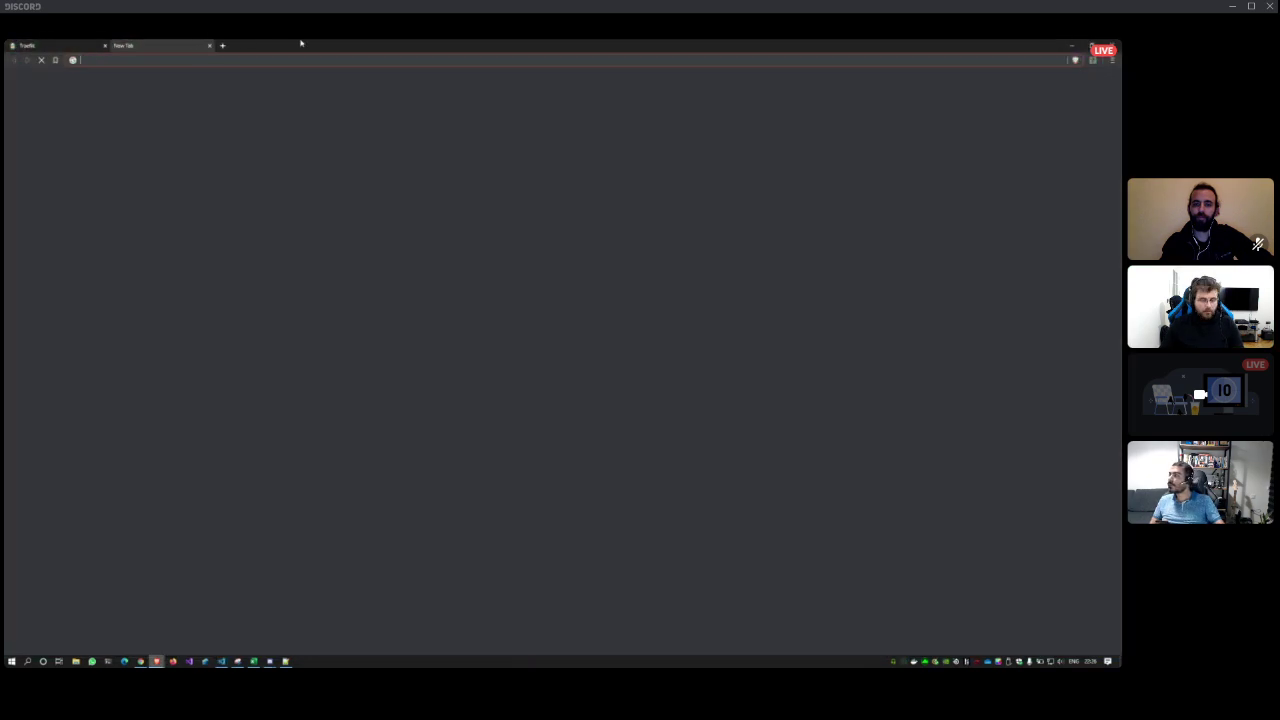
pyautogui.write('localhost')
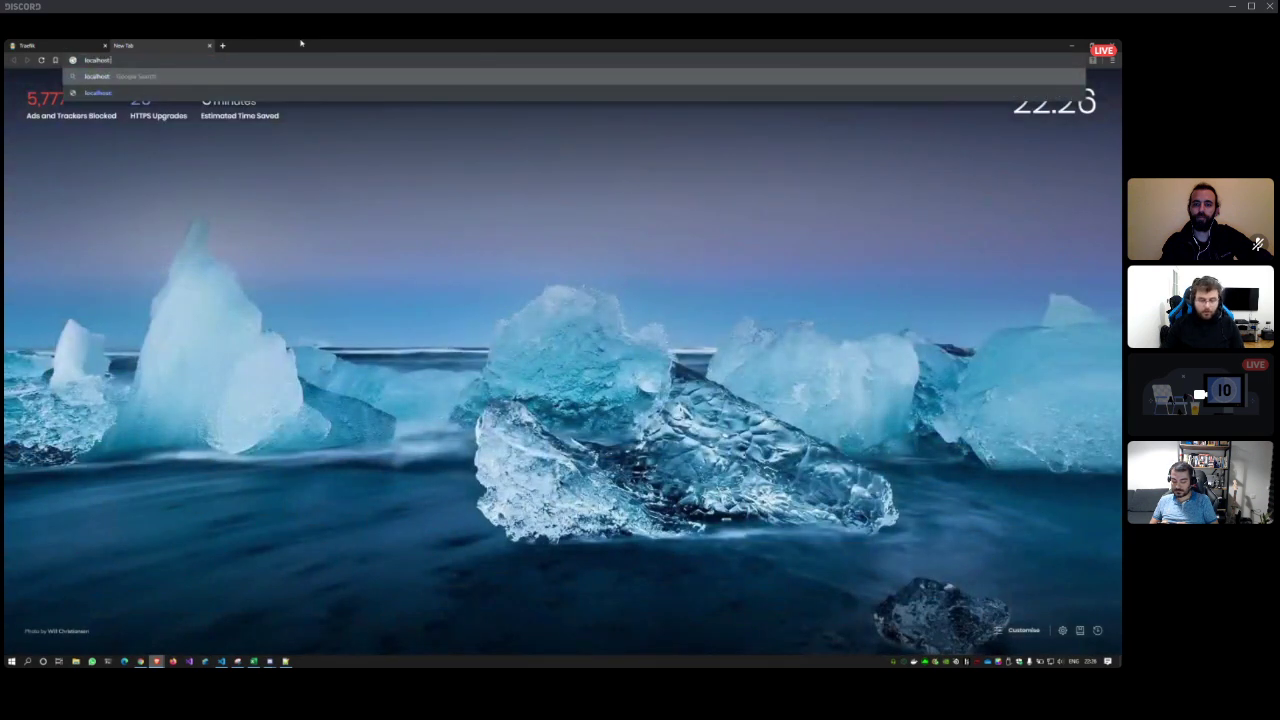
pyautogui.write(':8080')
pyautogui.press('Return')
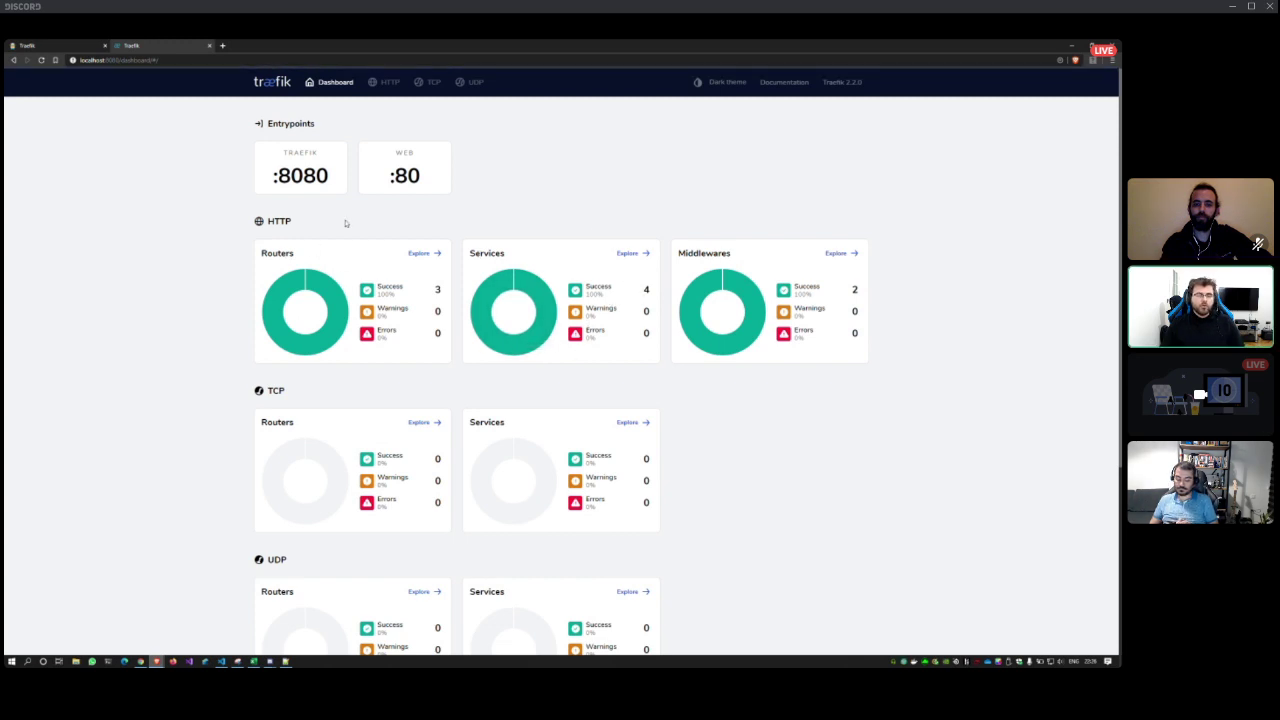
# - Examine the dashboard overview and the details of the traefik-docker@docker HTTP service, and return to the dashboard
pyautogui.scroll(-3, 250, 260)
pyautogui.scroll(1, 170, 259)
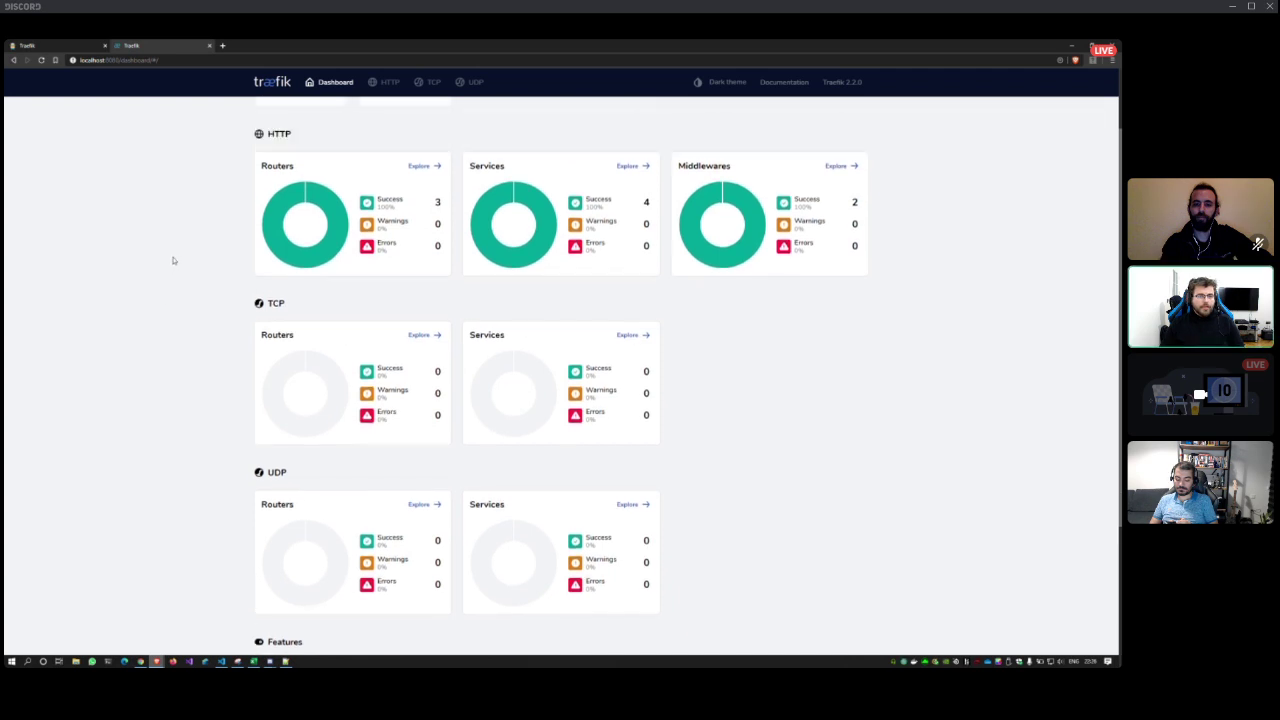
pyautogui.scroll(-1, 172, 258)
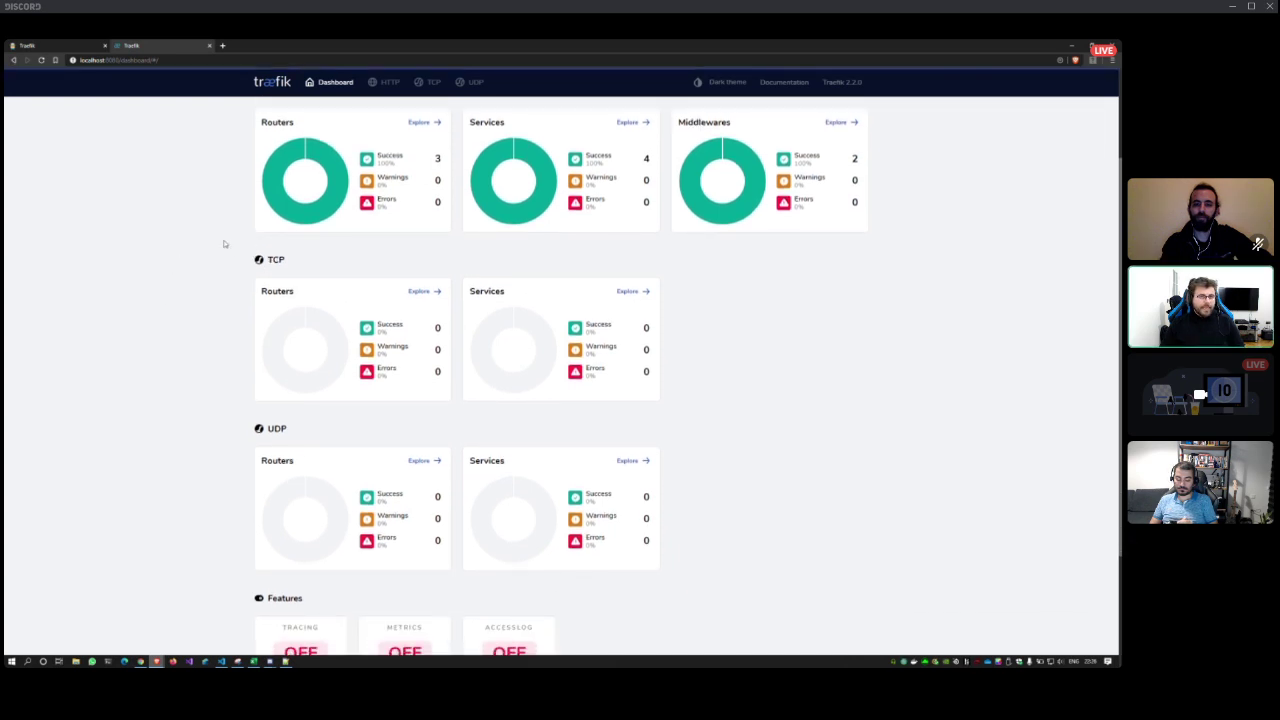
pyautogui.scroll(-2, 167, 262)
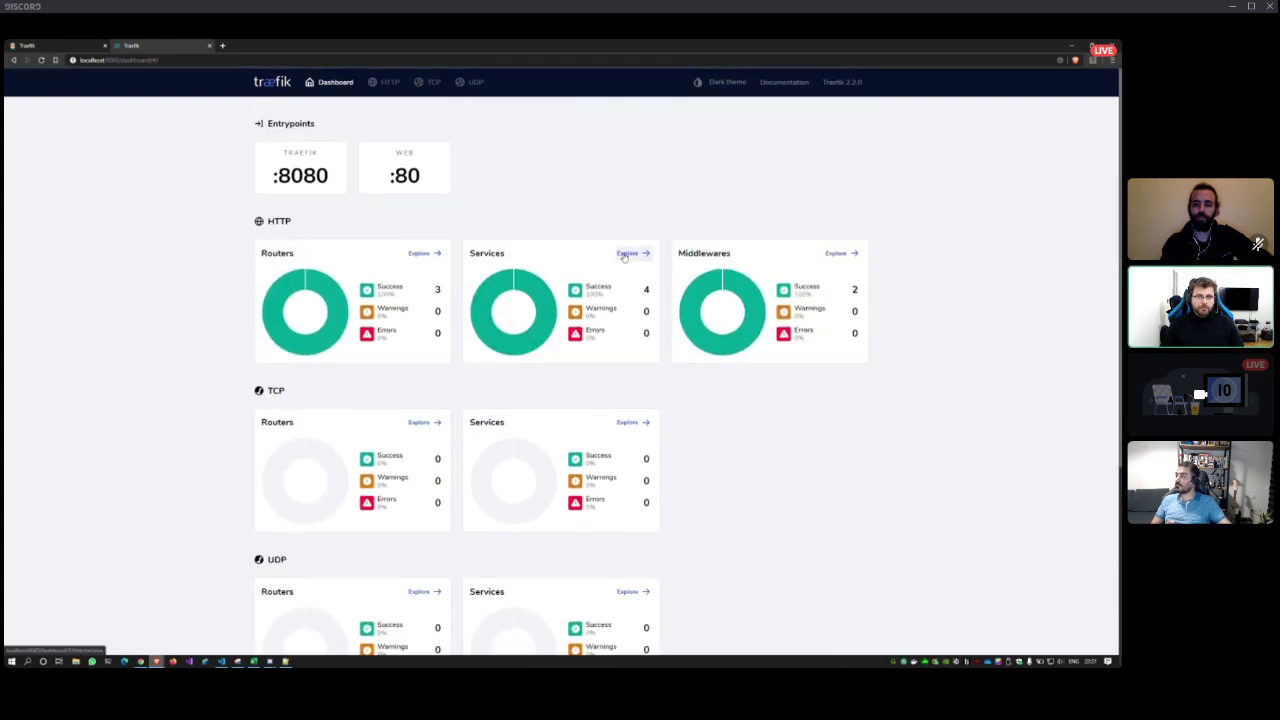
pyautogui.click(626, 254)
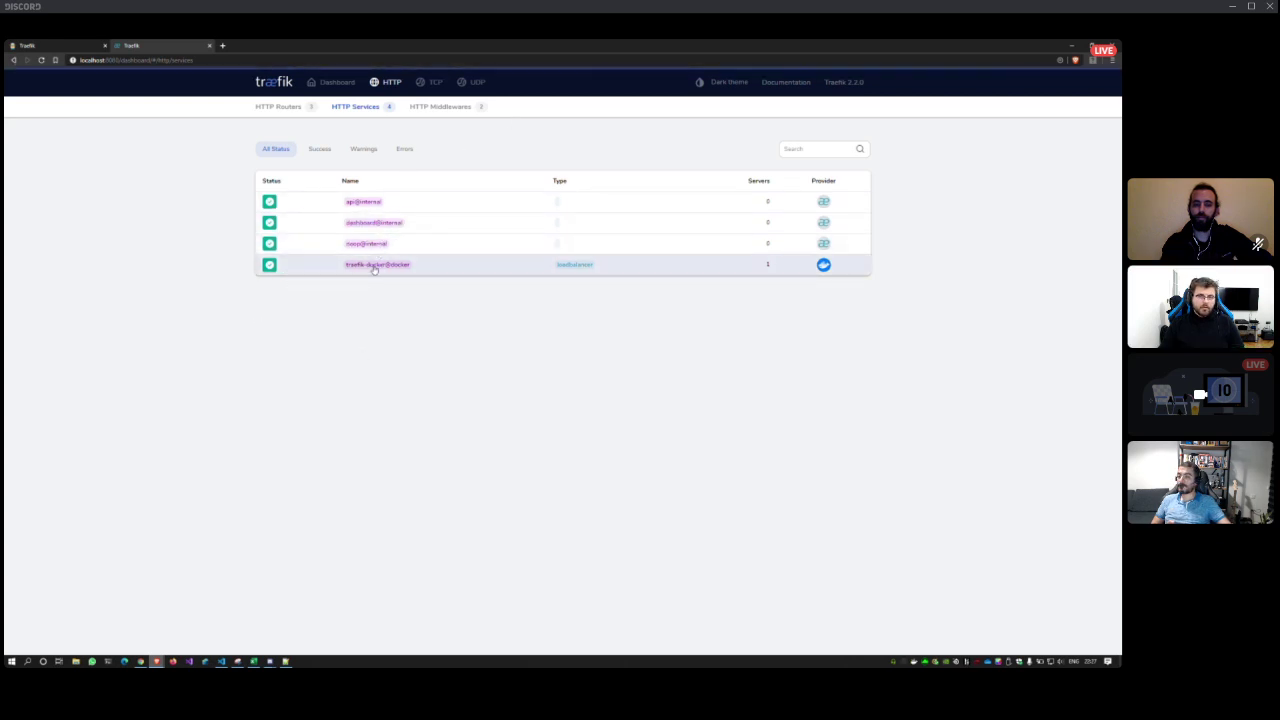
pyautogui.click(373, 266)
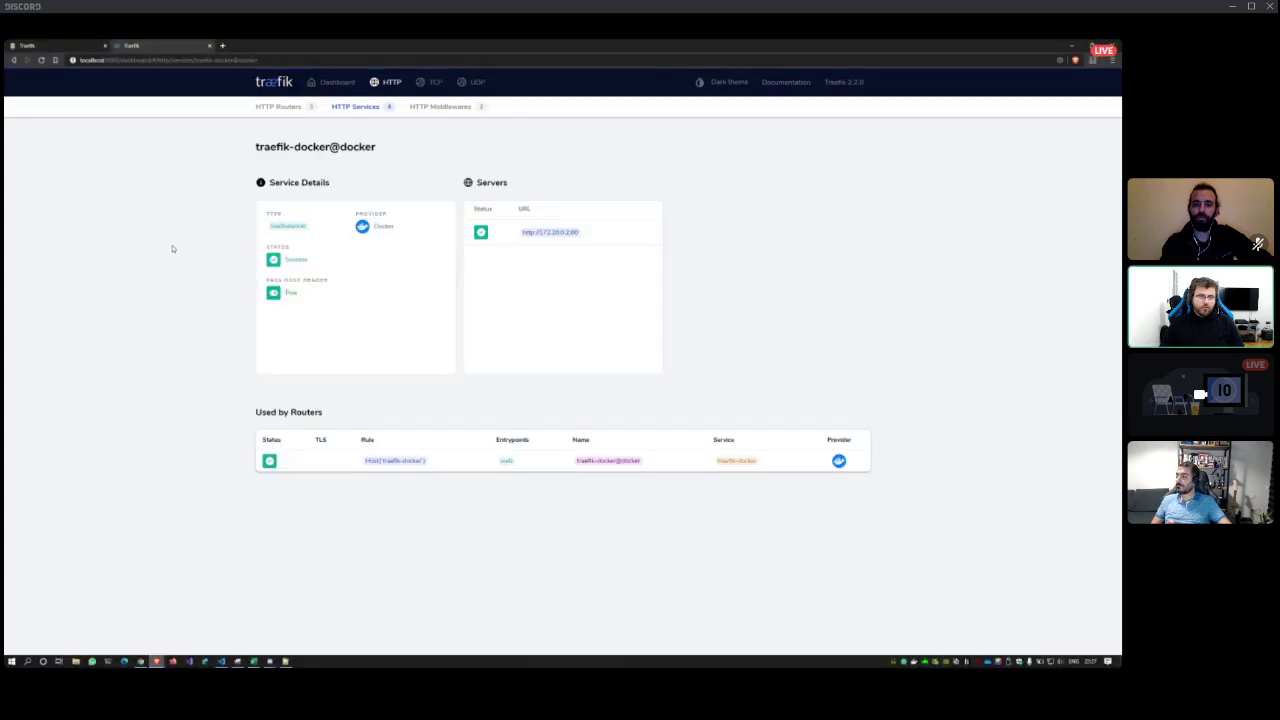
pyautogui.click(337, 83)
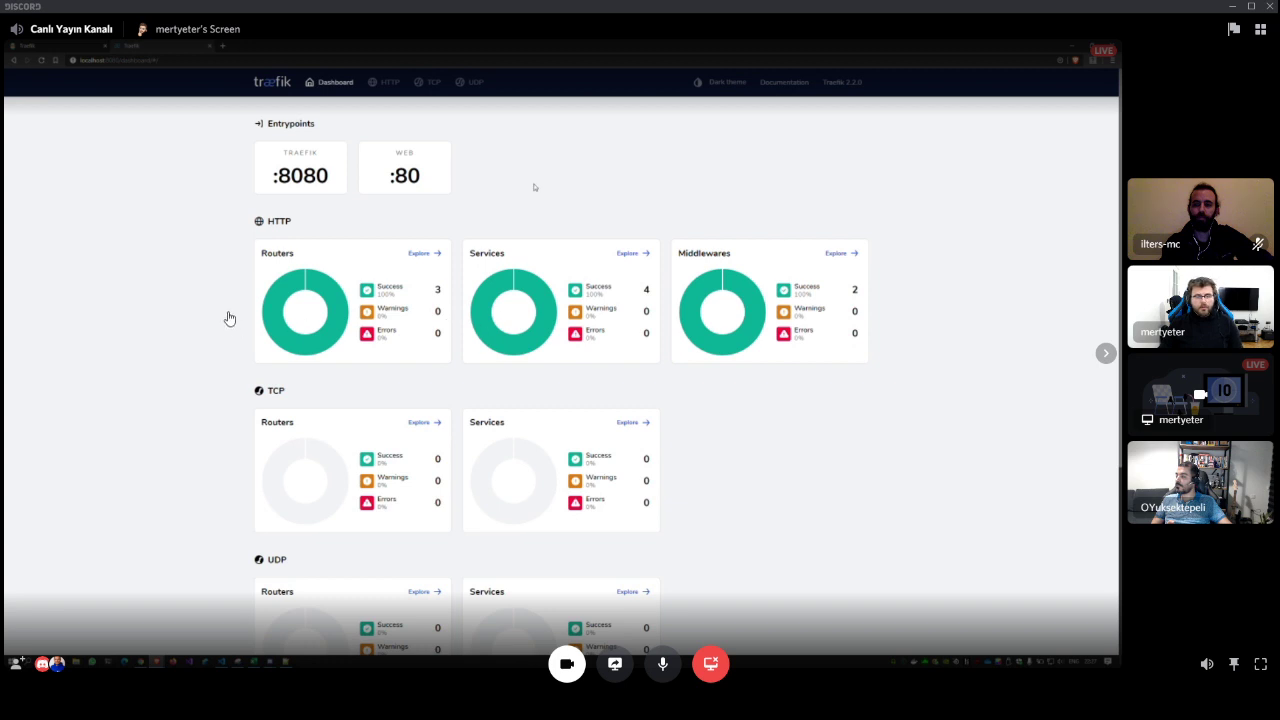
pyautogui.scroll(-1, 531, 189)
pyautogui.scroll(1, 531, 189)
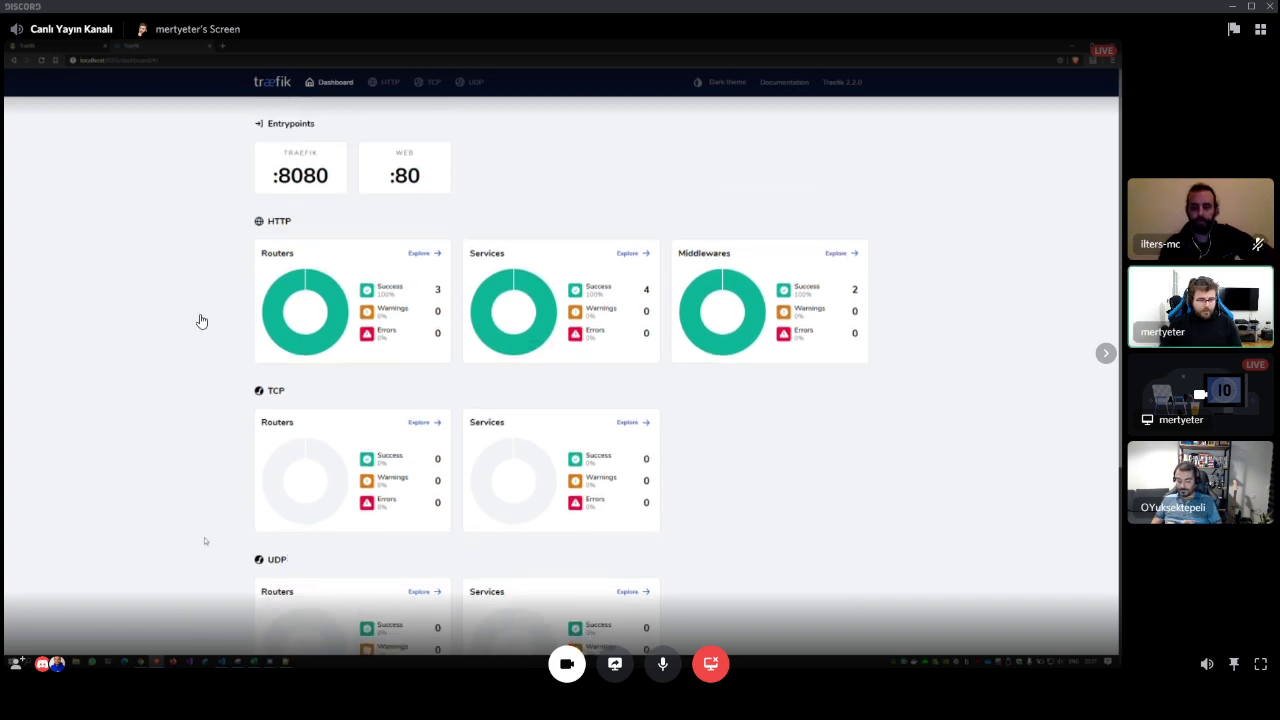
# - Switch to Visual Studio Code and start the mshowto service in detached mode with "dc up -d mshowto"
pyautogui.moveTo(222, 660)
pyautogui.click(222, 630)
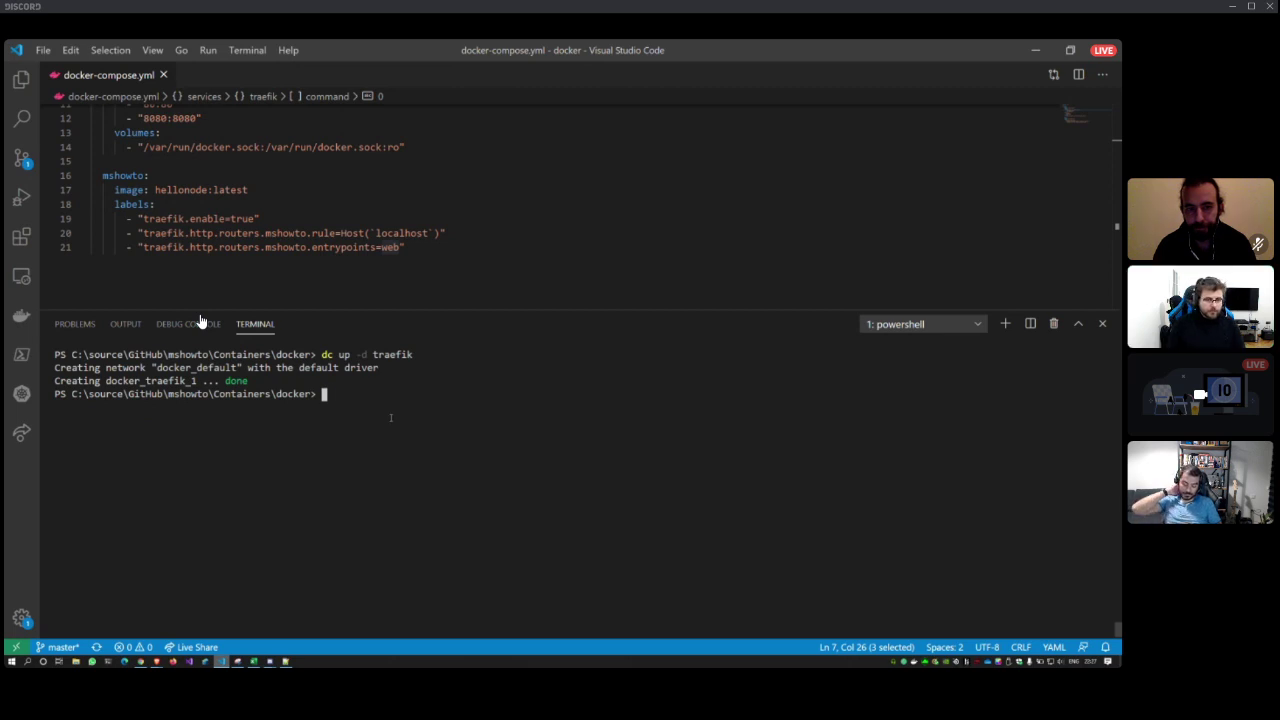
pyautogui.write('dc up ')
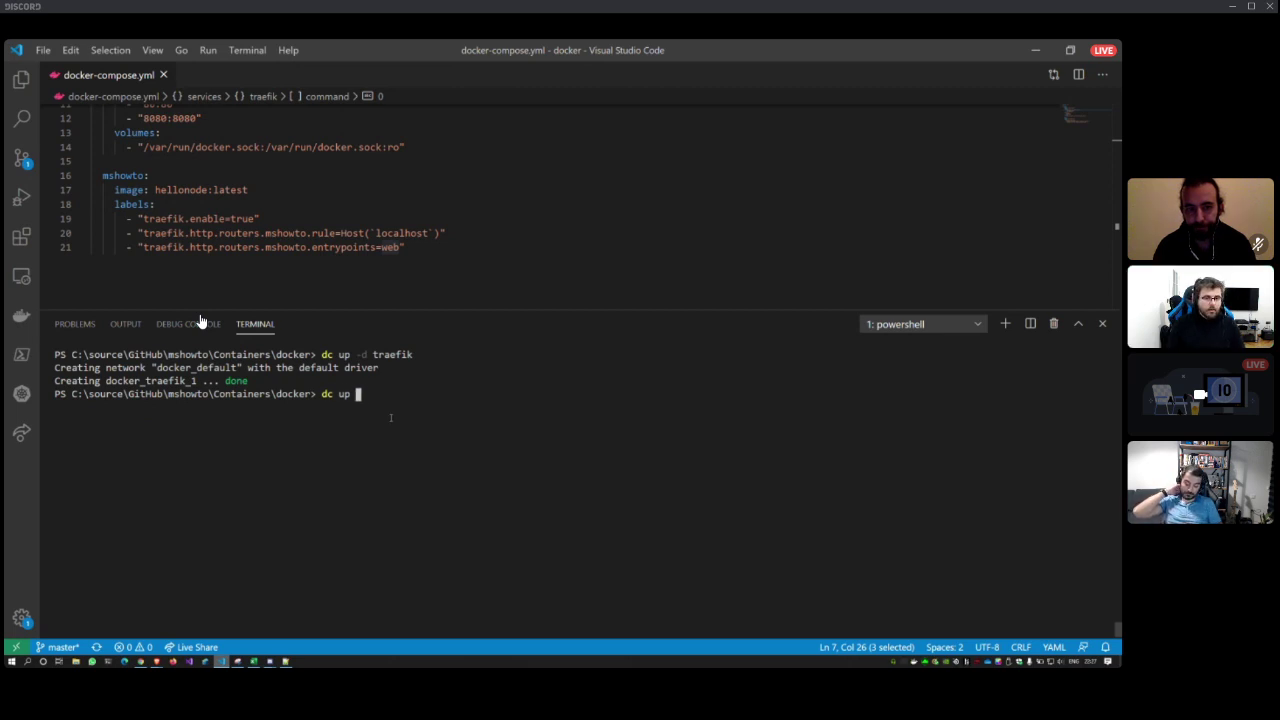
pyautogui.write('-d mshowto')
pyautogui.press('Return')
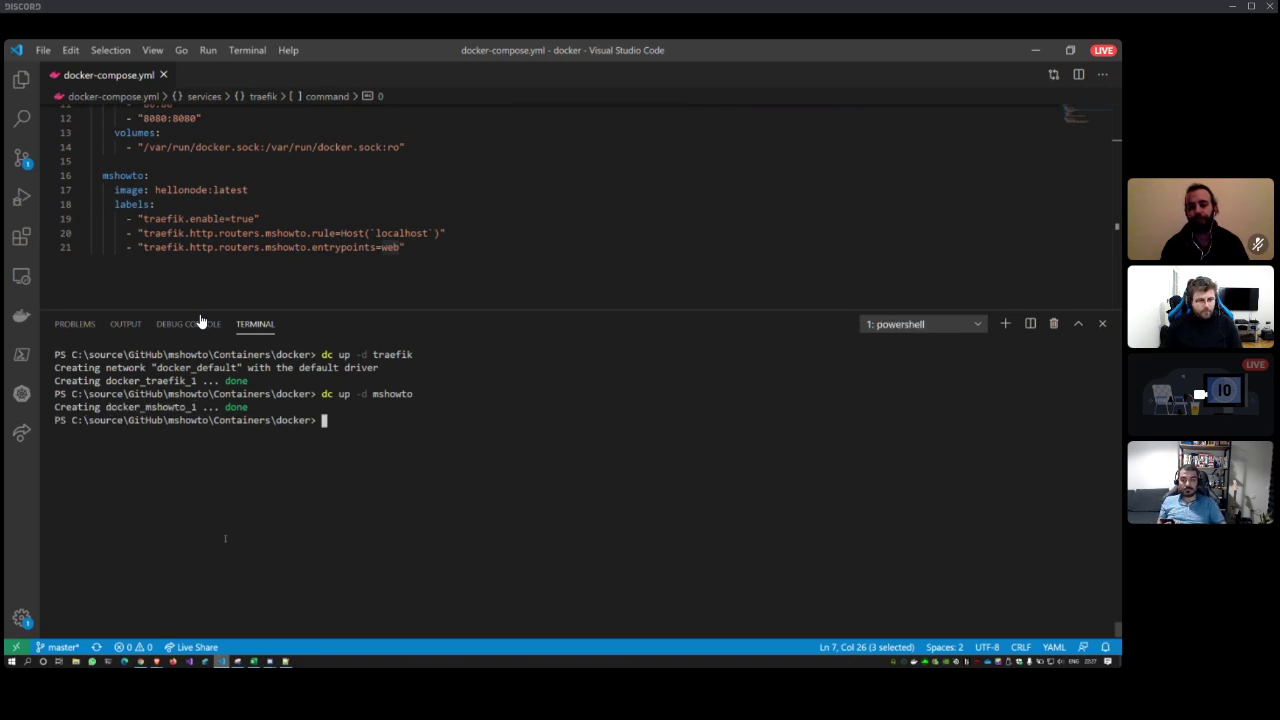
# - Switch back to the Traefik dashboard in the browser, check the HTTP services count and open the HTTP services list
pyautogui.press('super+6')
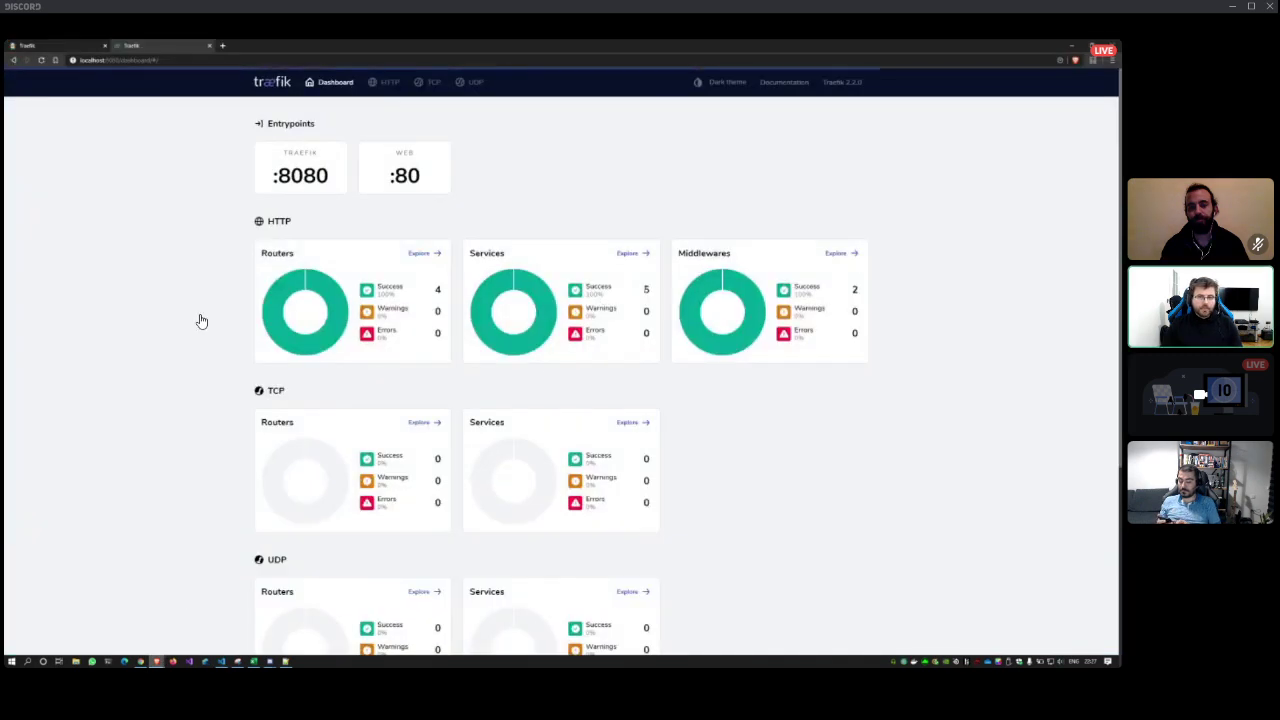
pyautogui.doubleClick(646, 289)
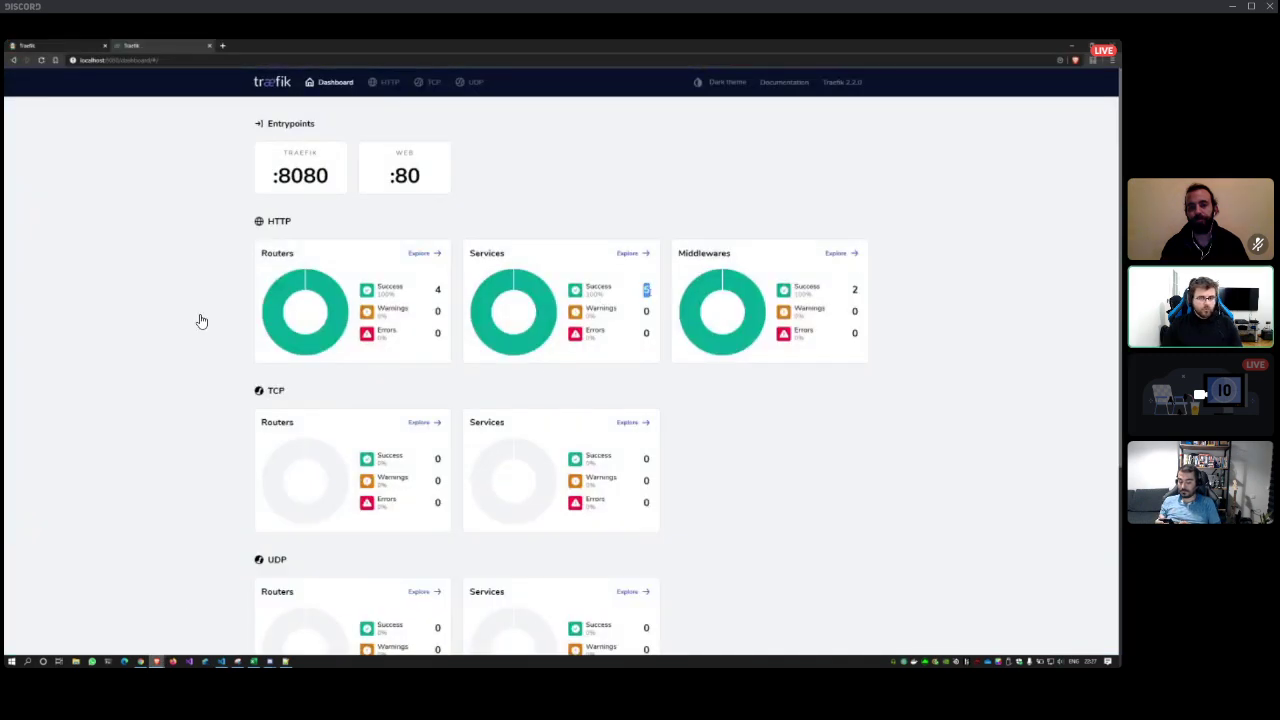
pyautogui.click(630, 253)
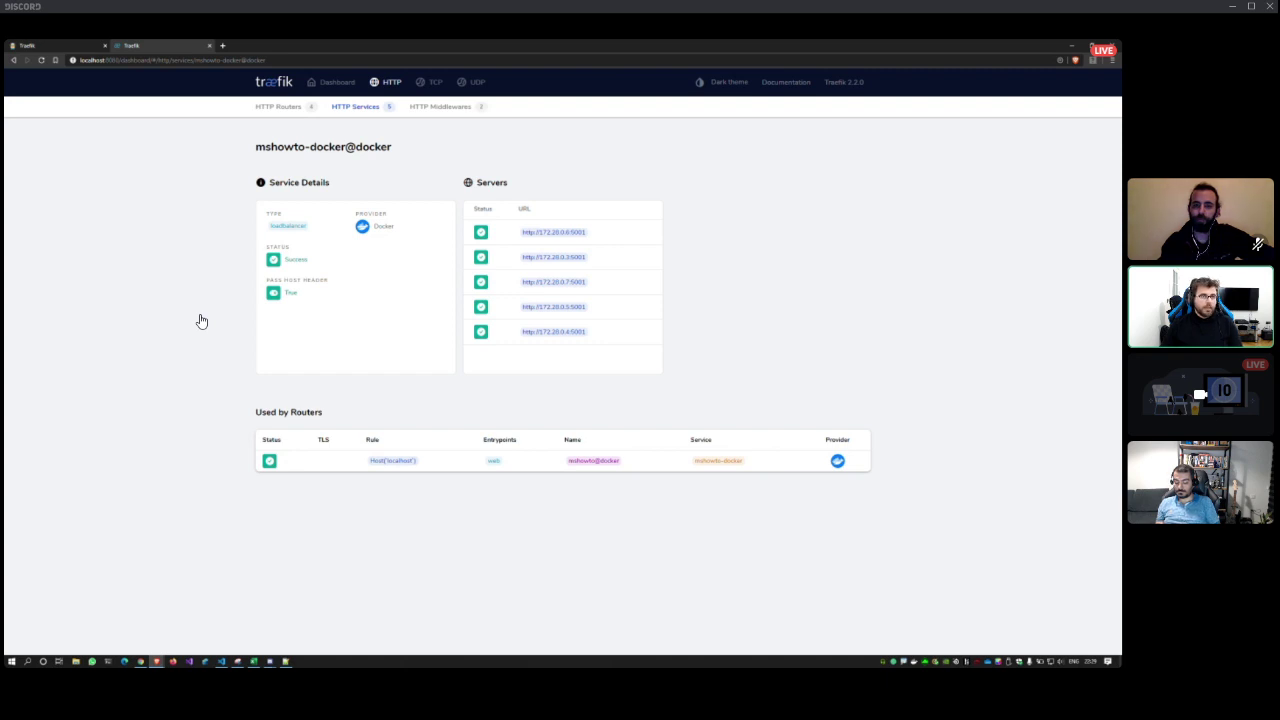
# - Open localhost in a new browser tab to view the page served through Traefik
pyautogui.hotkey('ctrl', 't')
pyautogui.write('loca')
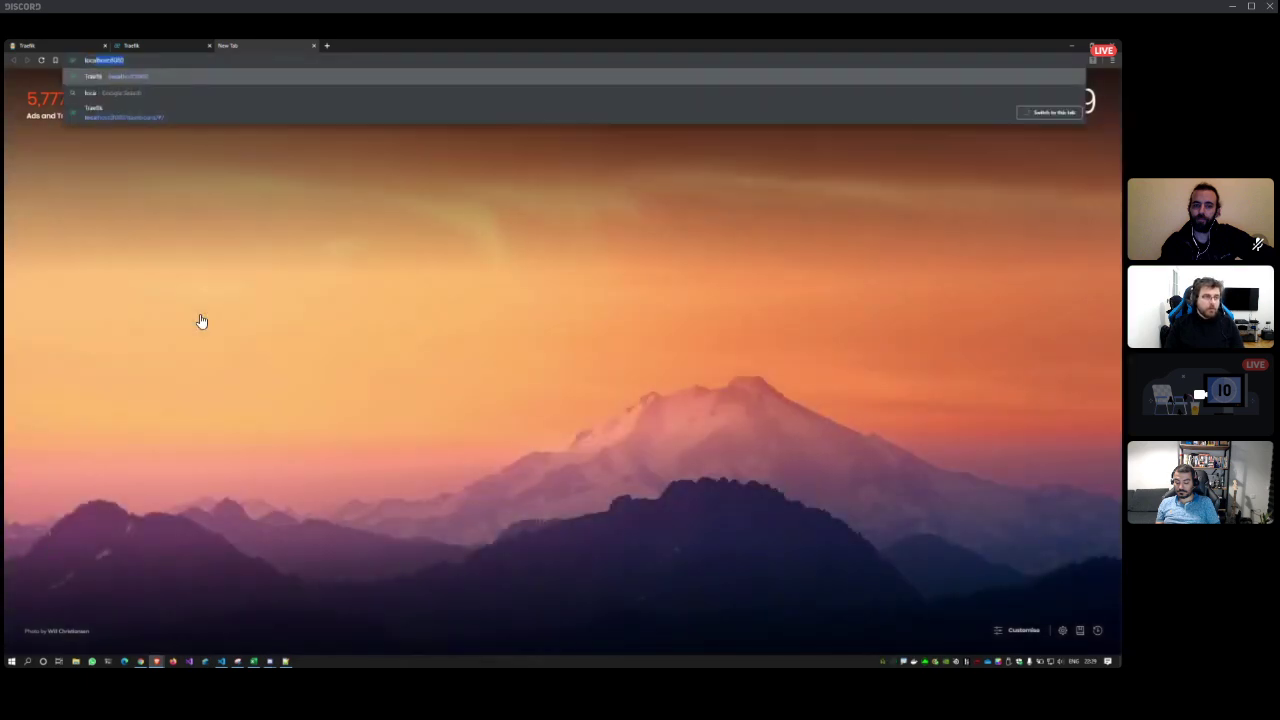
pyautogui.write('lhost:808')
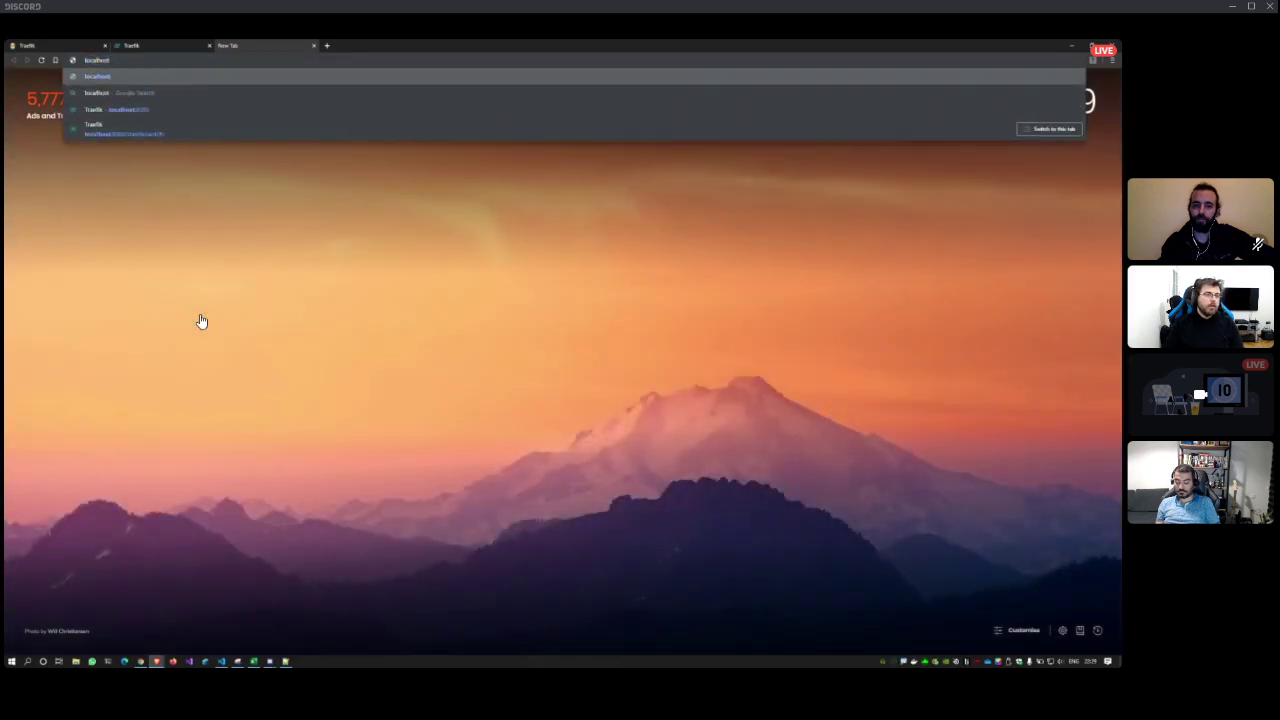
pyautogui.press('Return')
pyautogui.hotkey('ctrl', '+')
pyautogui.hotkey('ctrl', '+')
pyautogui.hotkey('ctrl', '+')
pyautogui.hotkey('ctrl', '+')
pyautogui.hotkey('ctrl', '+')
pyautogui.hotkey('ctrl', '+')
pyautogui.hotkey('ctrl', '+')
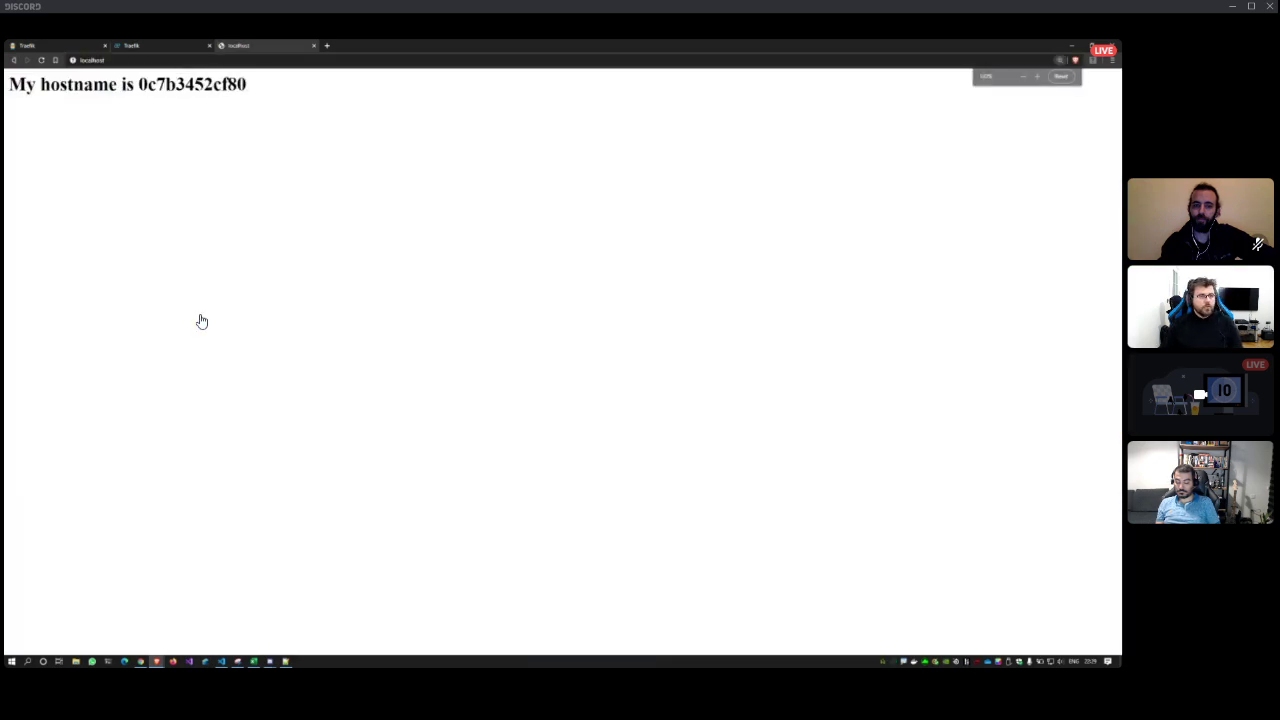
pyautogui.hotkey('ctrl', '-')
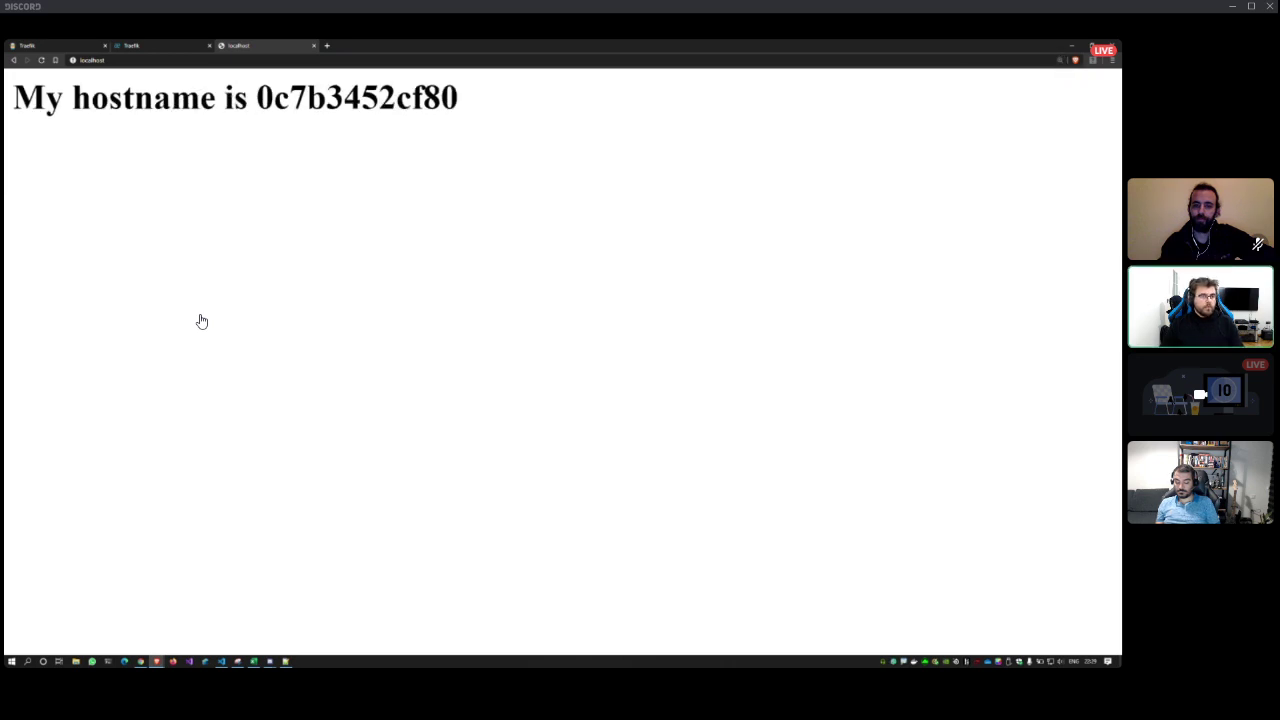
# - Reload the localhost page repeatedly to examine which container hostname answers each request
pyautogui.press('F5')
pyautogui.press('F5')
pyautogui.press('F5')
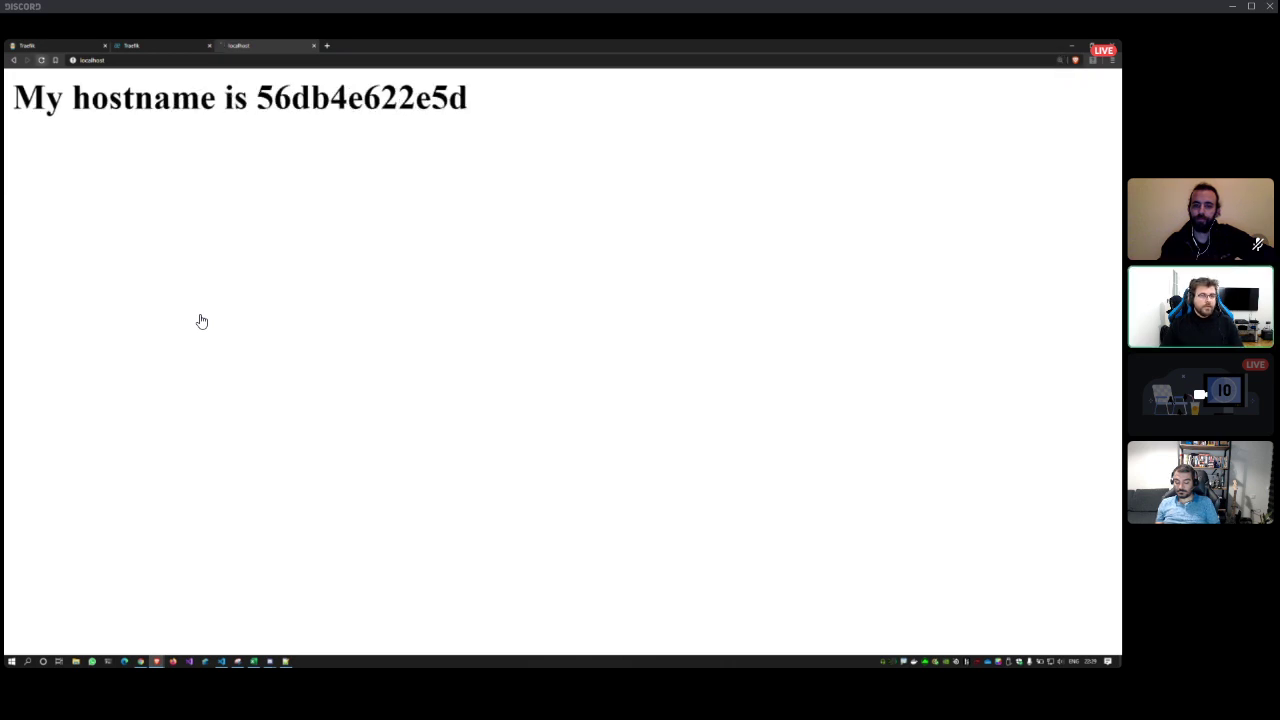
pyautogui.press('F5')
pyautogui.press('F5')
pyautogui.press('F5')
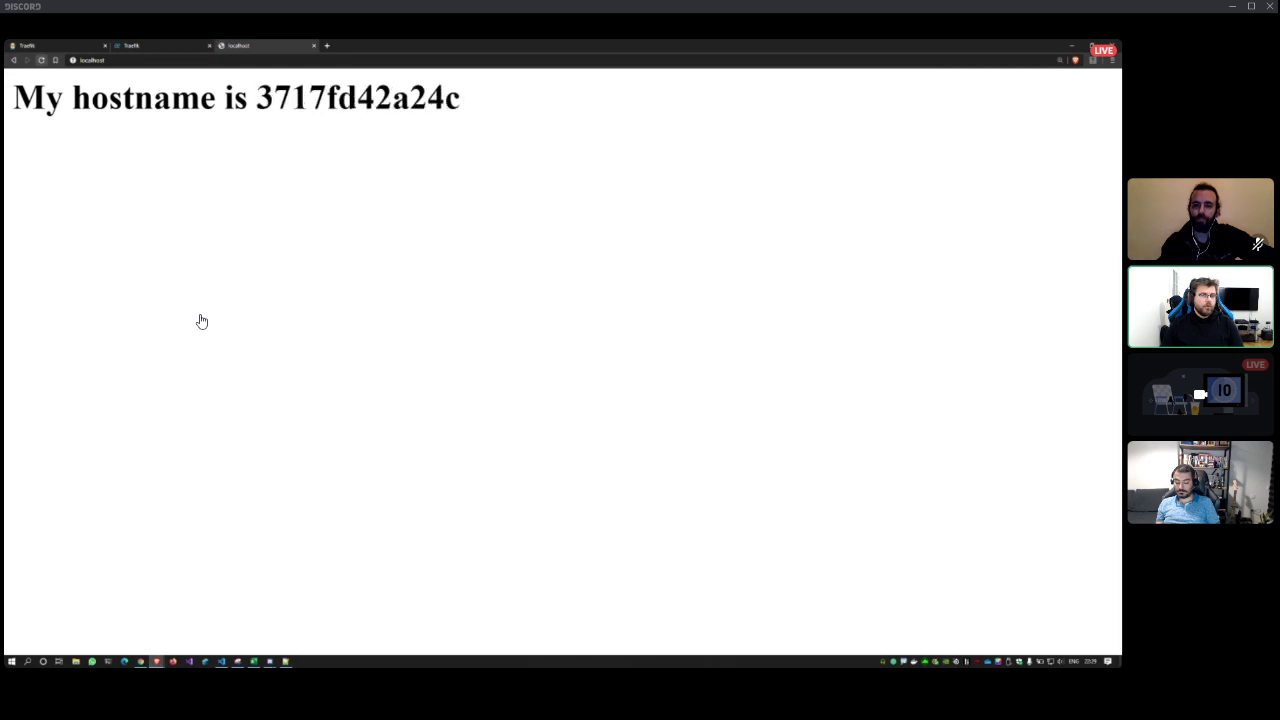
pyautogui.press('F5')
pyautogui.press('F5')
pyautogui.press('F5')
pyautogui.press('F5')
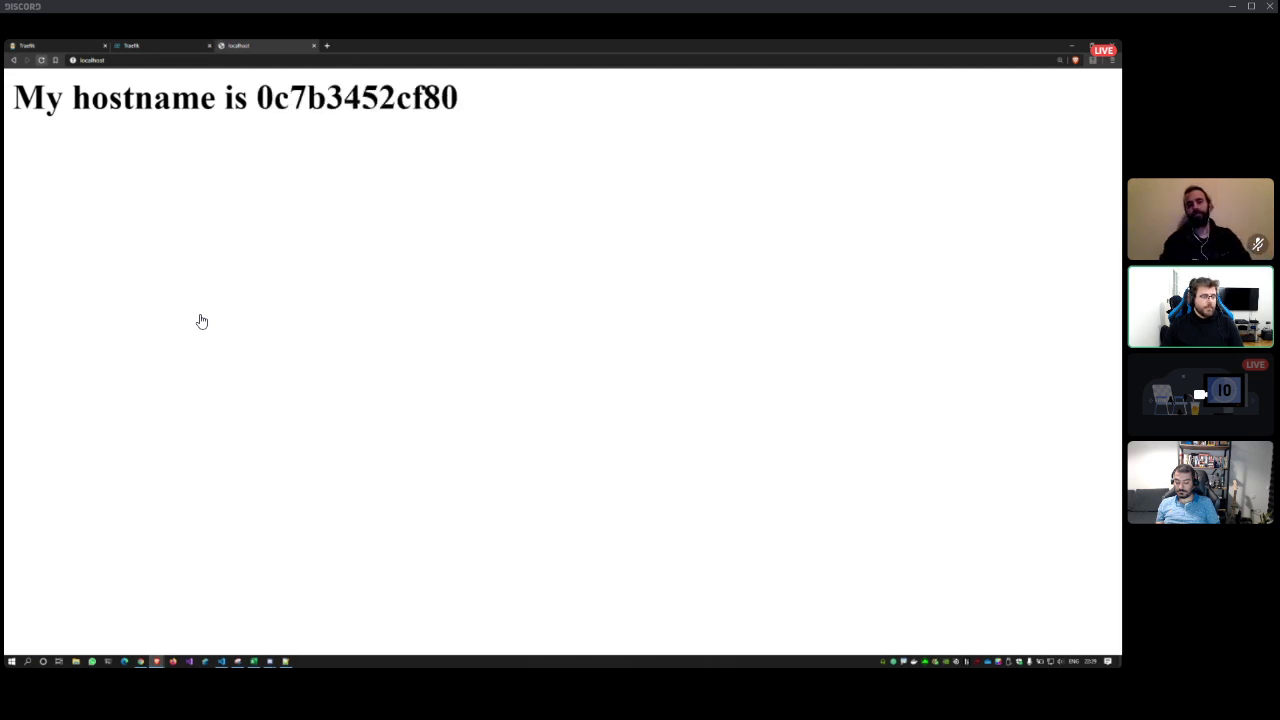
pyautogui.press('F5')
pyautogui.press('F5')
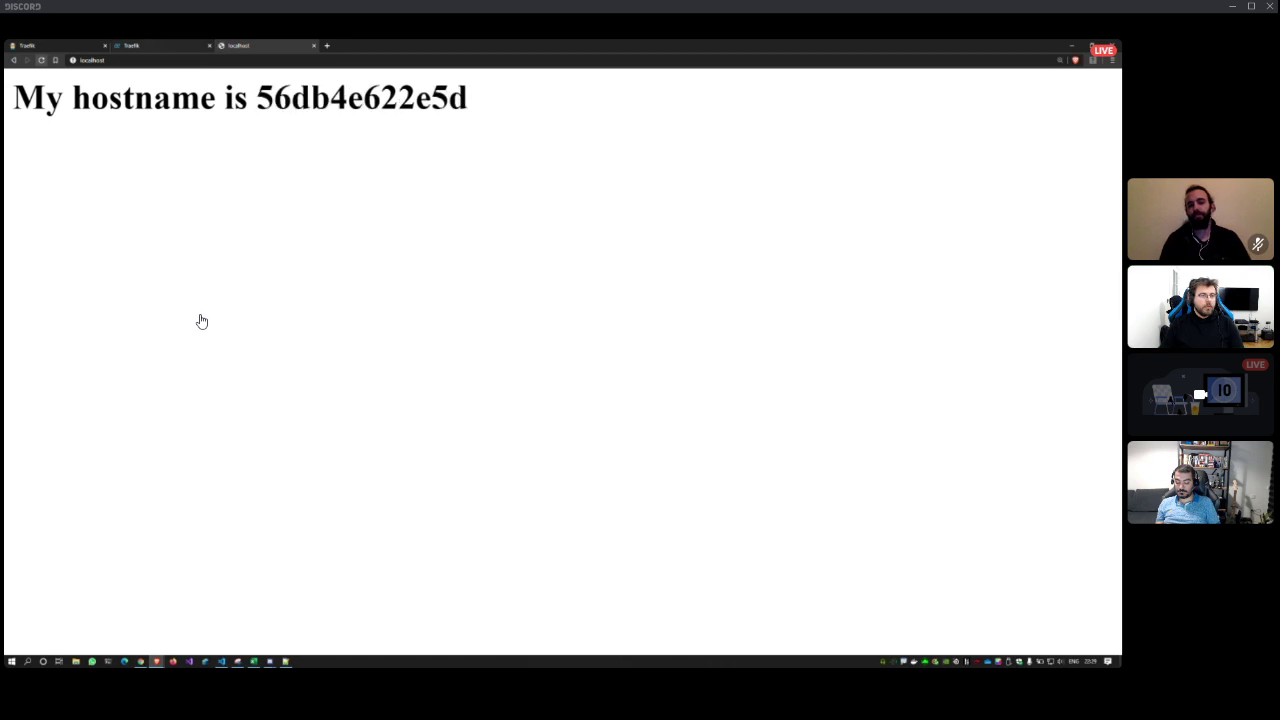
# - Return to the mshowto-docker@docker service details in the Traefik dashboard and examine its list of load-balanced servers
pyautogui.hotkey('ctrl', 'shift', 'Tab')
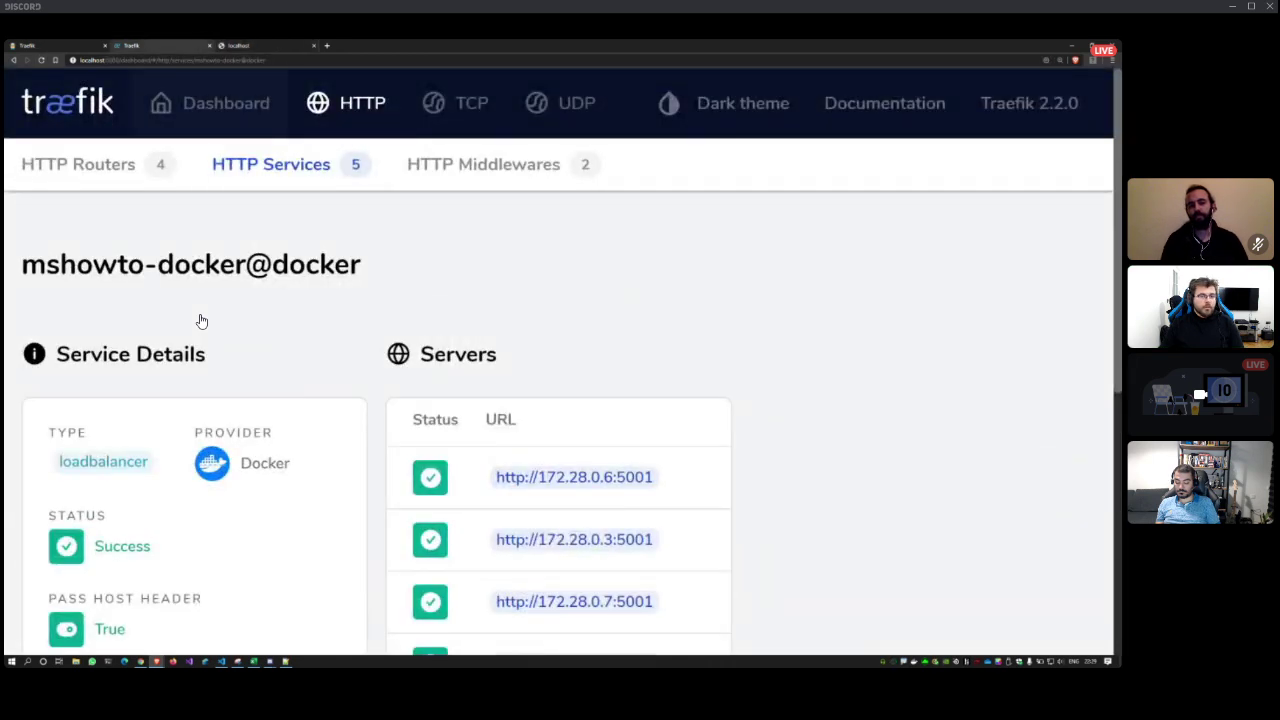
pyautogui.hotkey('ctrl', '-')
pyautogui.hotkey('ctrl', '-')
pyautogui.hotkey('ctrl', '-')
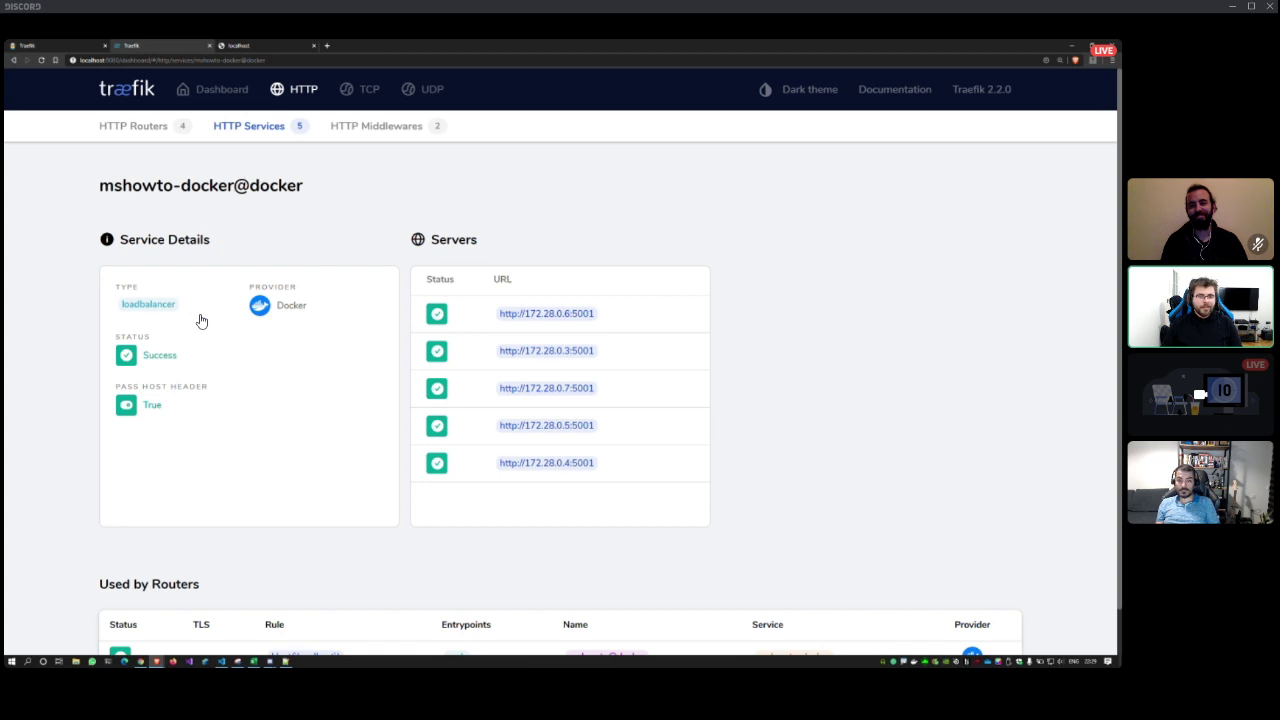
pyautogui.hotkey('ctrl', '-')
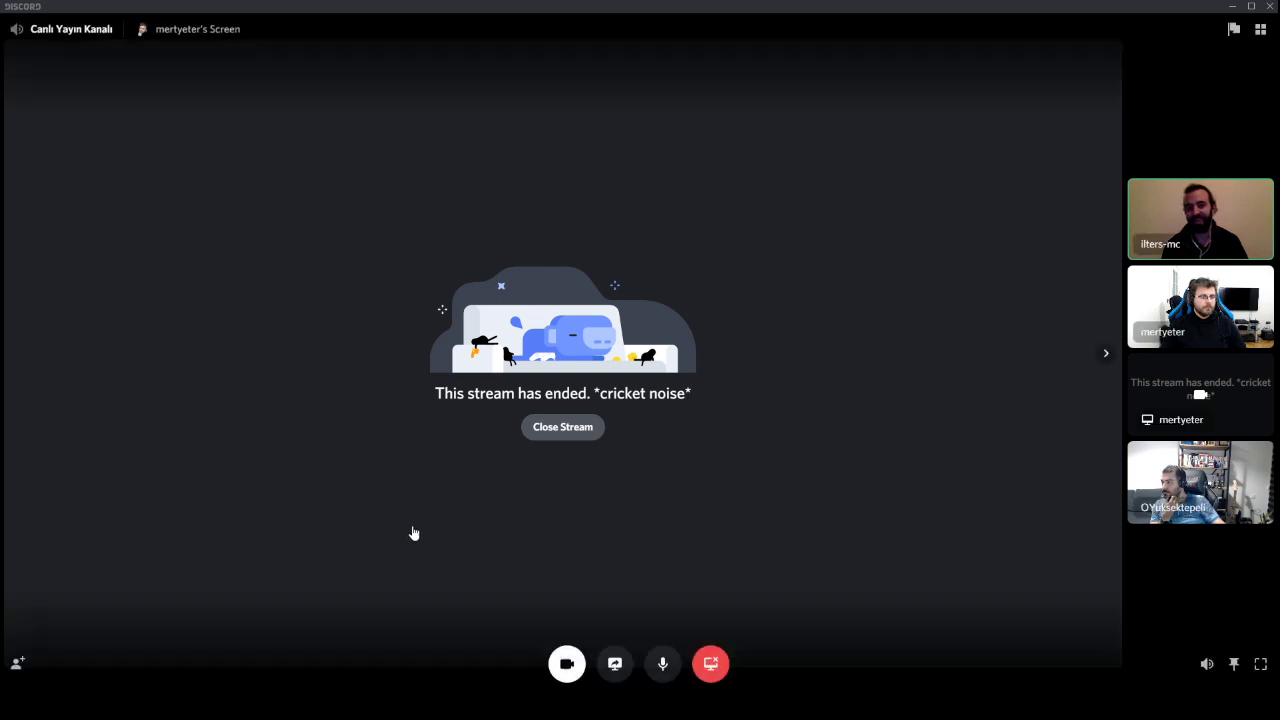
# - Switch to Discord and close the ended screen-share stream
pyautogui.click(562, 427)
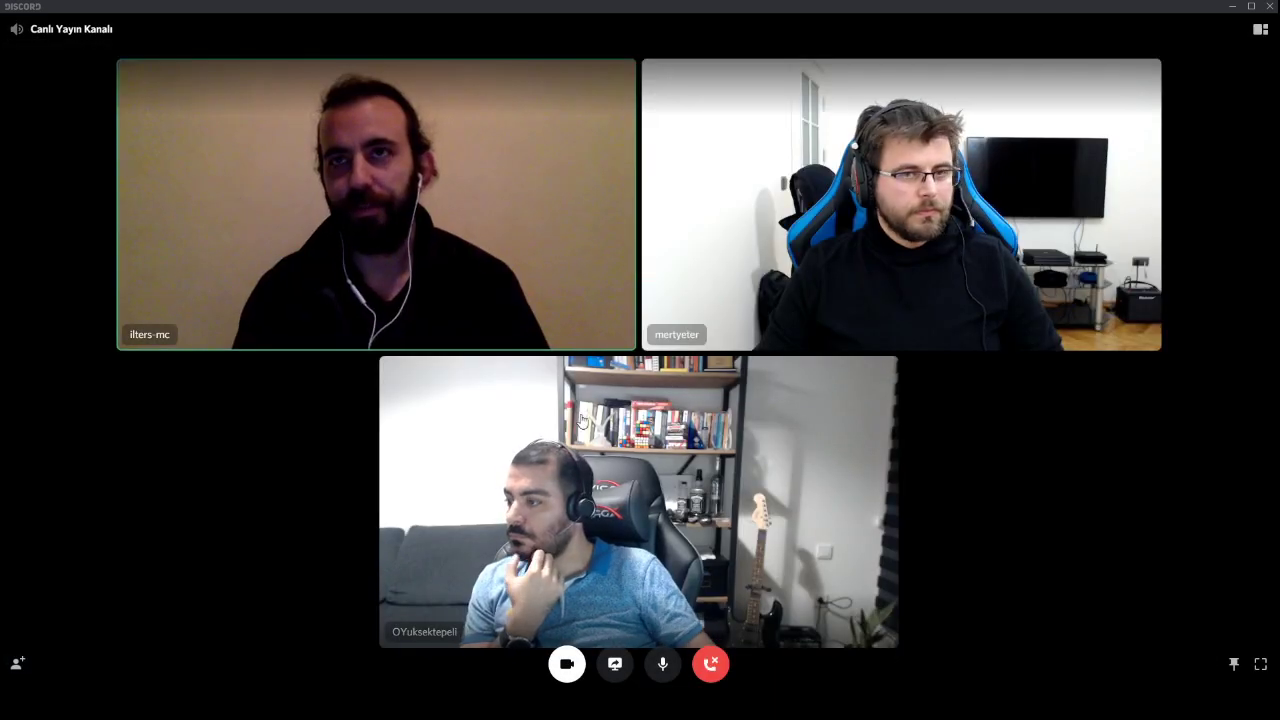